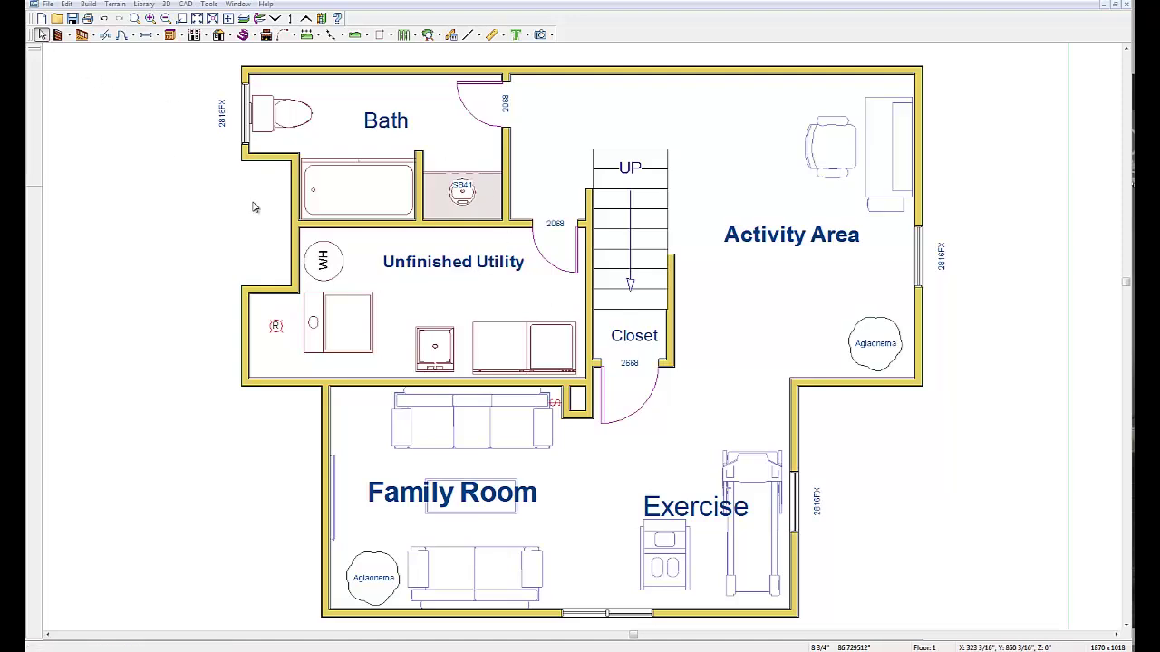
Delete the recessed light in the Unfinished Utility room and the switch on the wall beside the Family Room sofa.
left_click(277, 327)
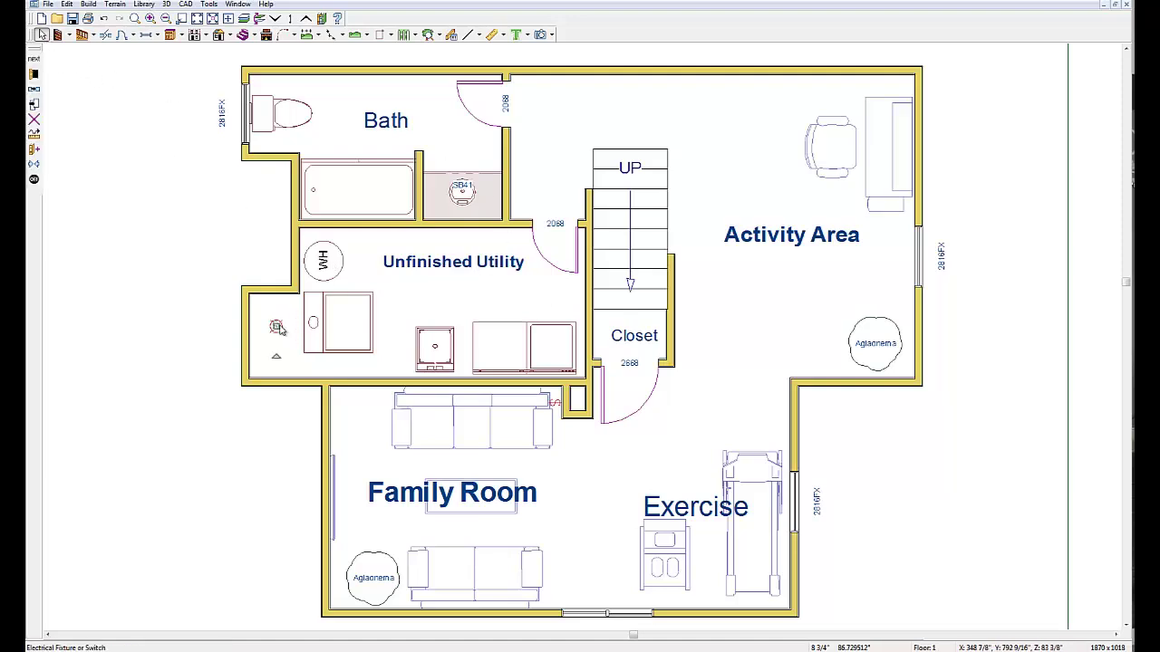
left_click_drag(277, 327, 555, 405)
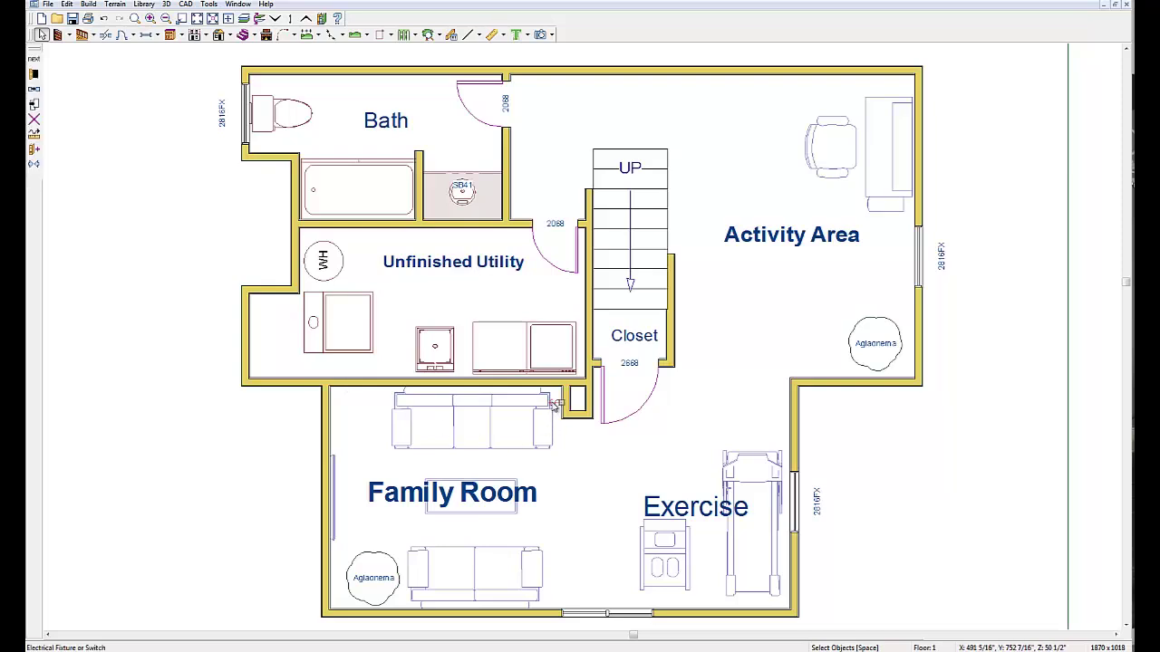
key("Escape")
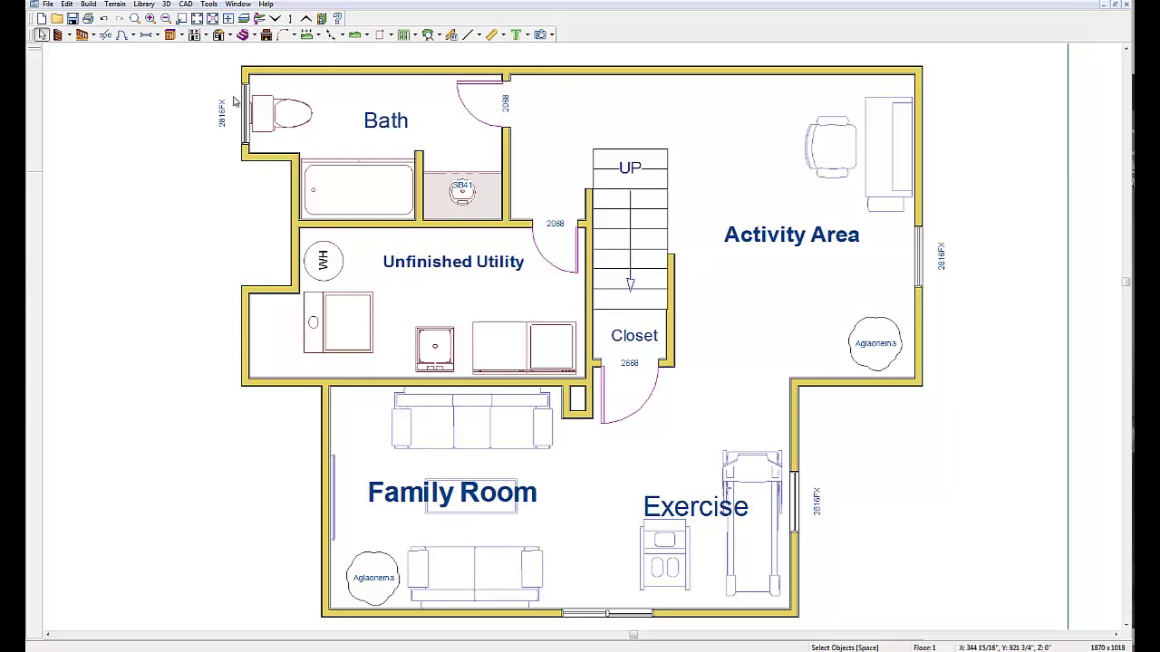
Search the library for "light" and choose Recessed Down Light 6 for placement.
left_click(144, 5)
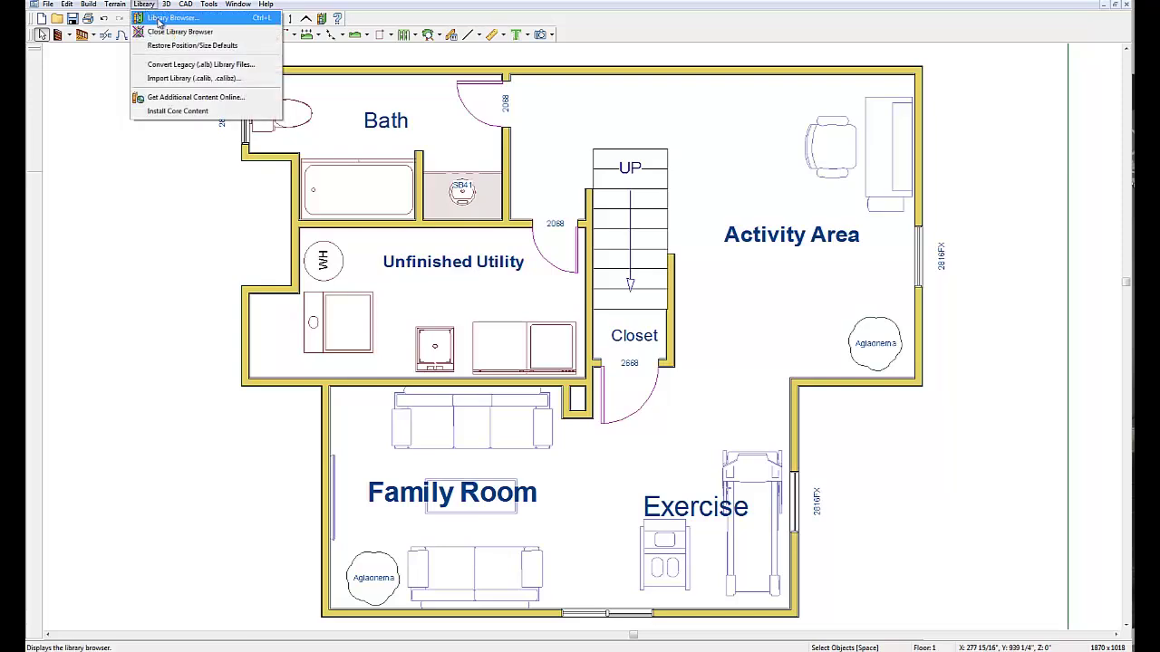
left_click(160, 19)
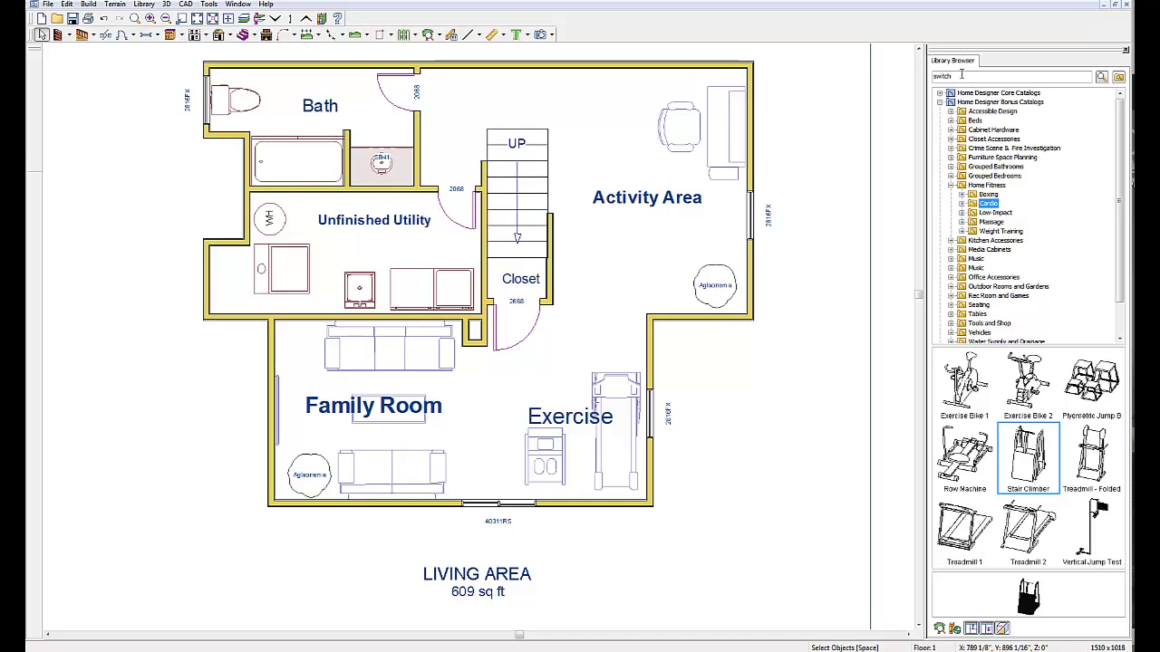
left_click(942, 76)
double_click(942, 76)
key("Return")
type("light")
key("Return")
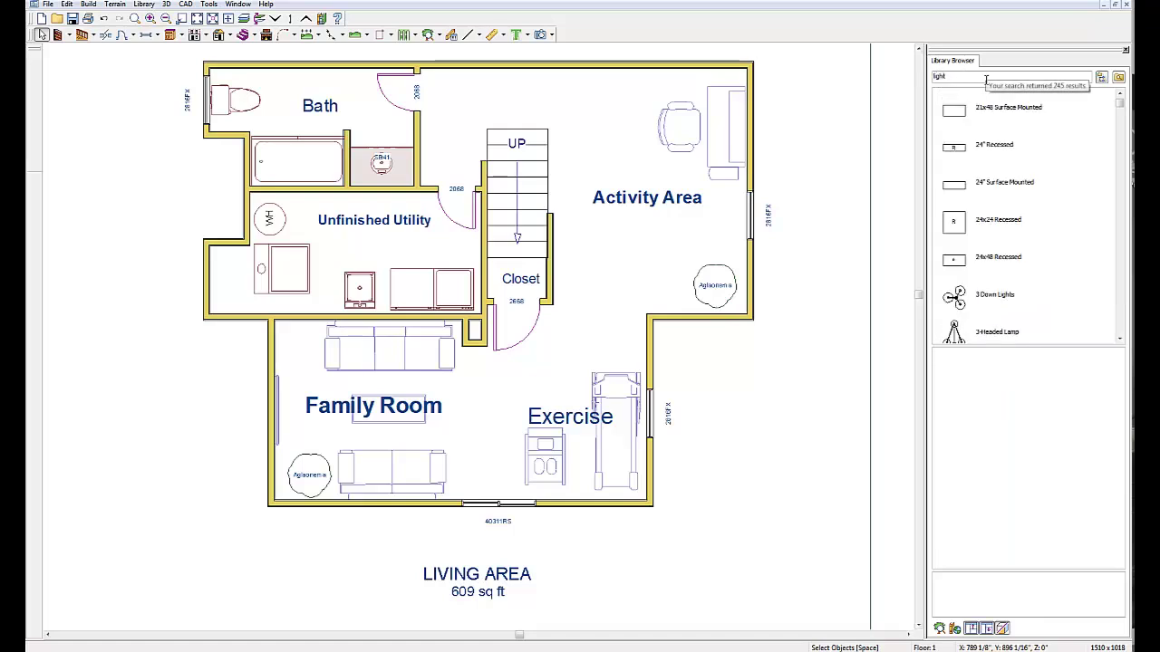
left_click_drag(1122, 109, 1115, 265)
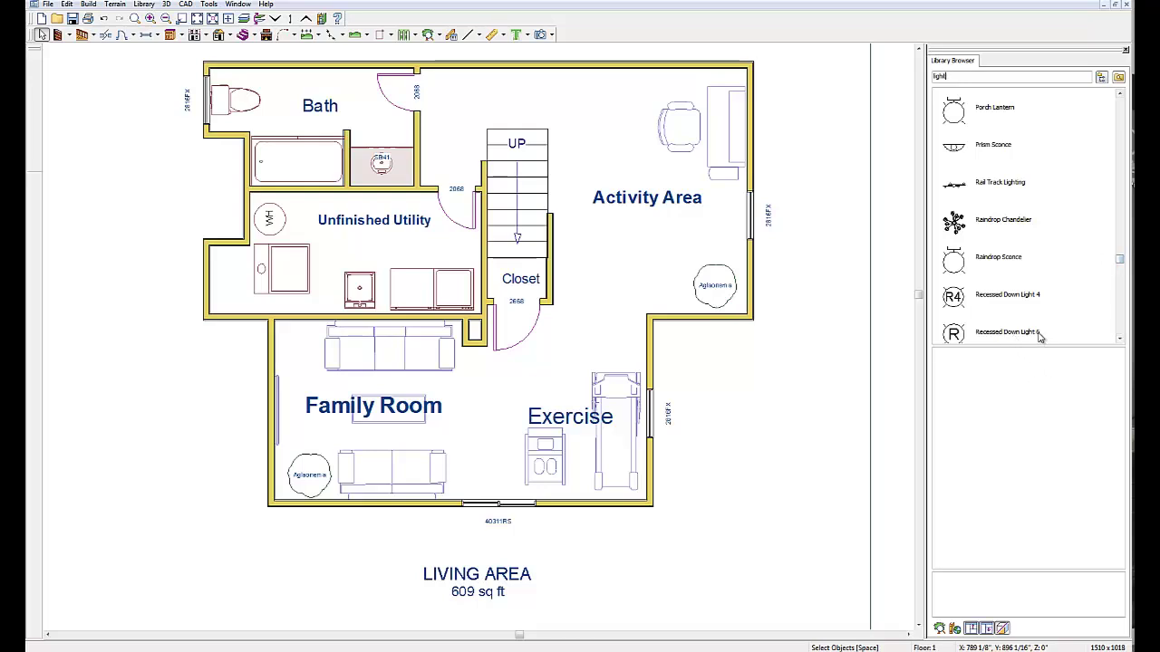
left_click(957, 334)
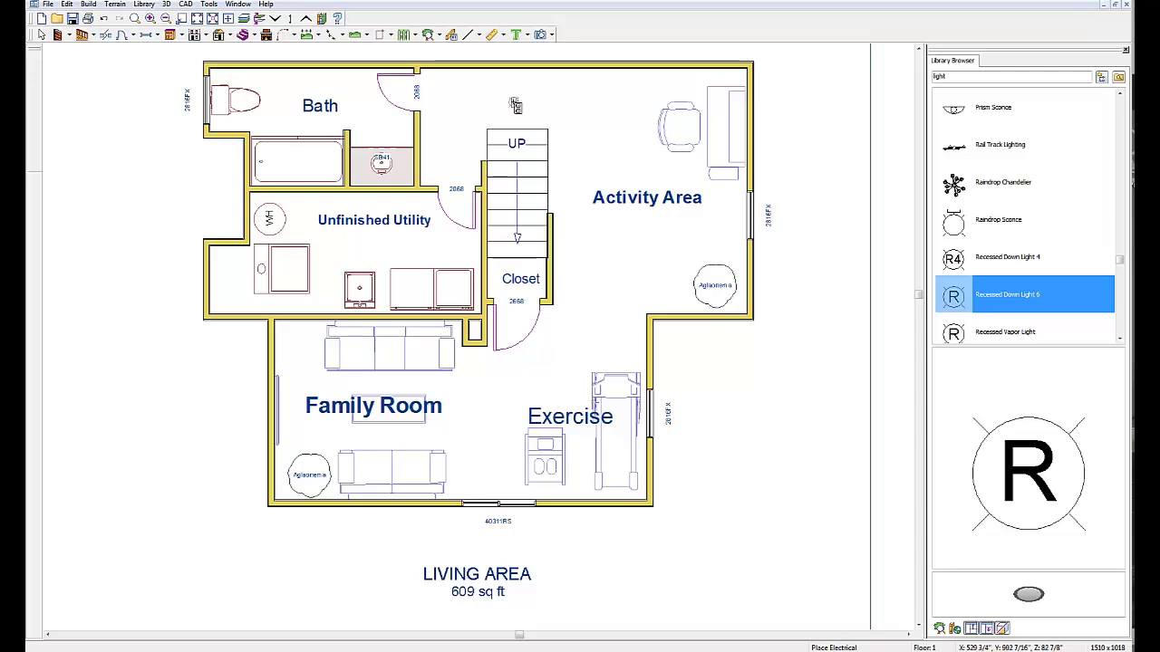
Place recessed down lights at the UP end of the stairs, outside the utility room door, and over the bathtub.
left_click(512, 102)
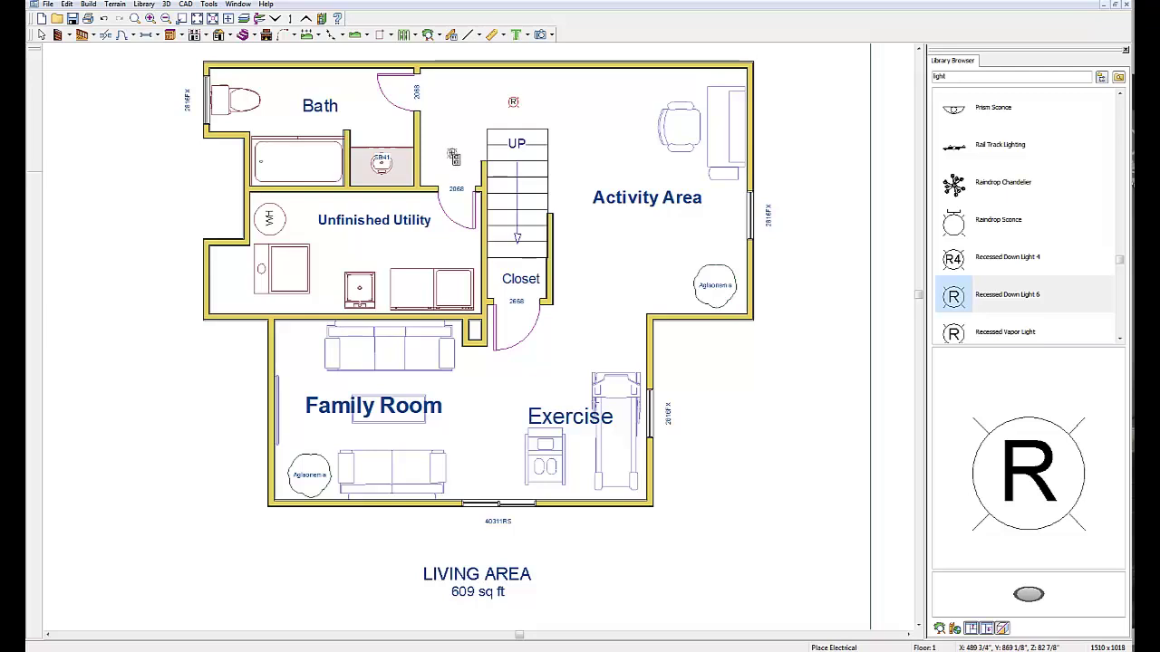
left_click(452, 154)
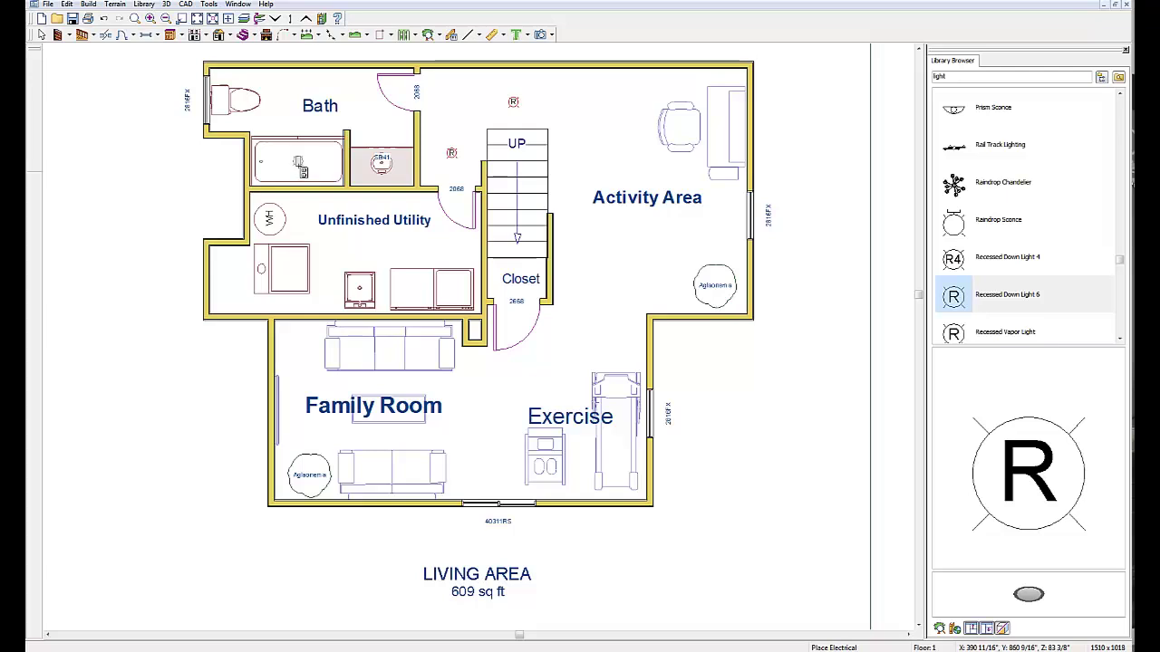
left_click(298, 163)
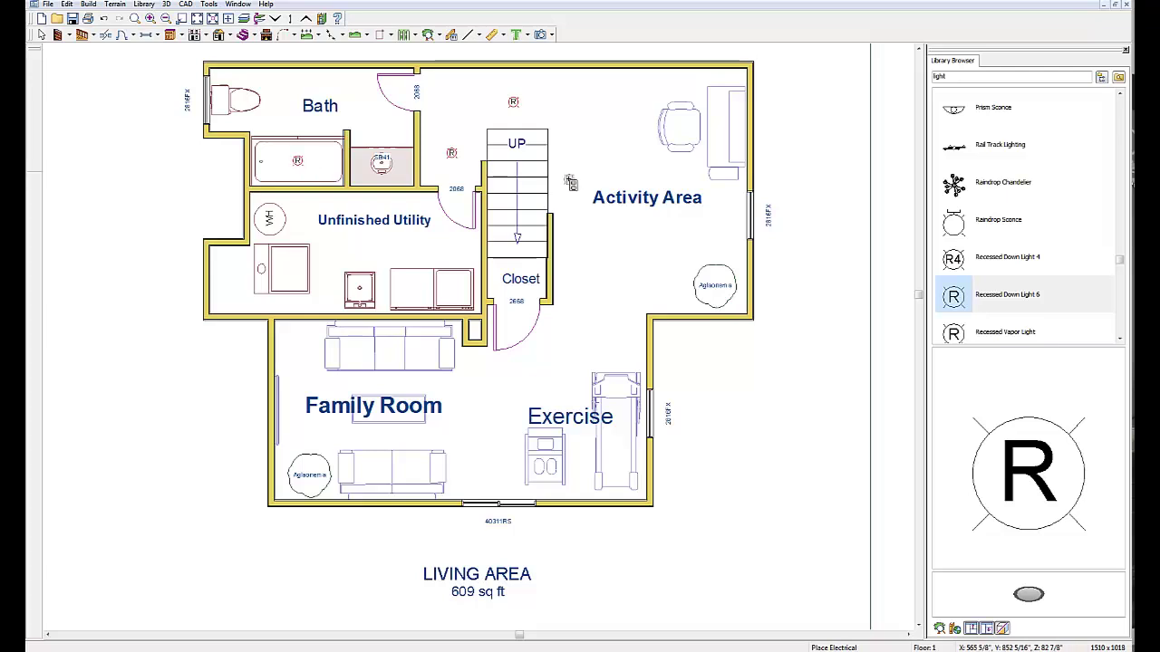
Place four recessed down lights in a rectangle in the Activity Area and two in the Exercise area.
left_click(593, 127)
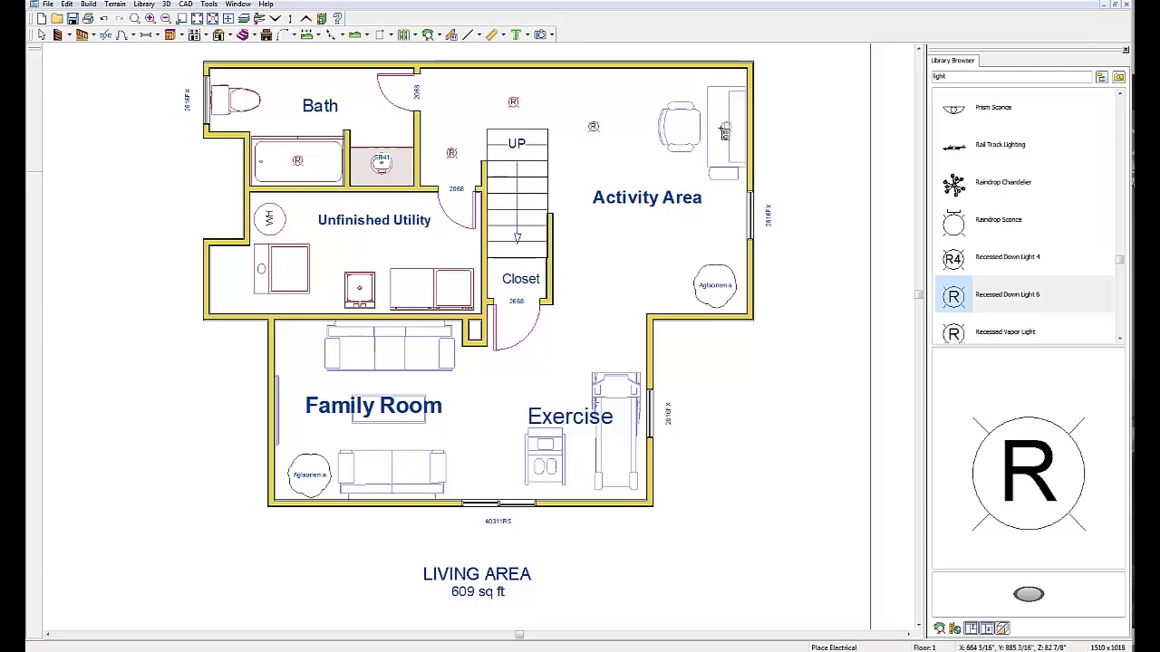
left_click(707, 127)
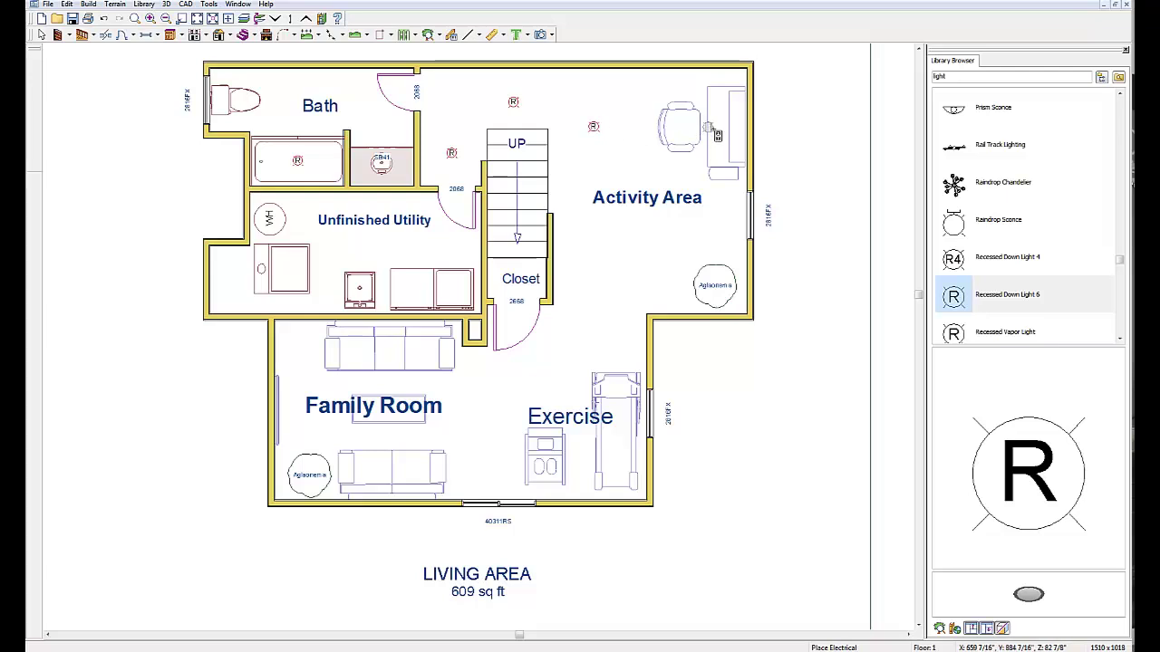
left_click(602, 257)
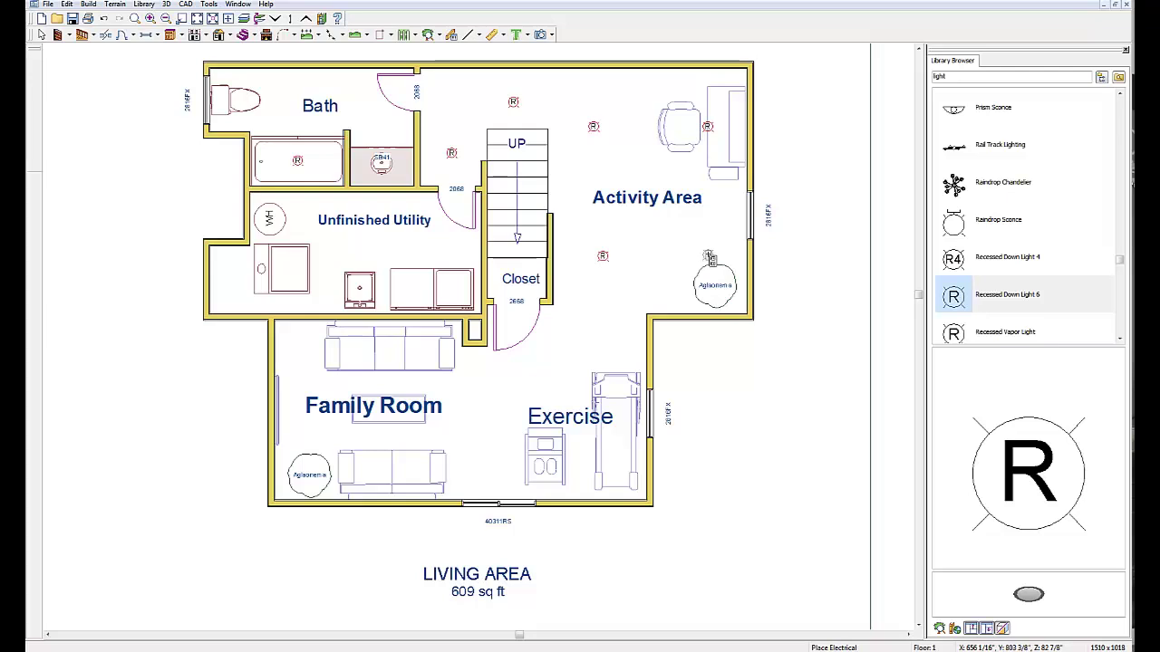
left_click(708, 255)
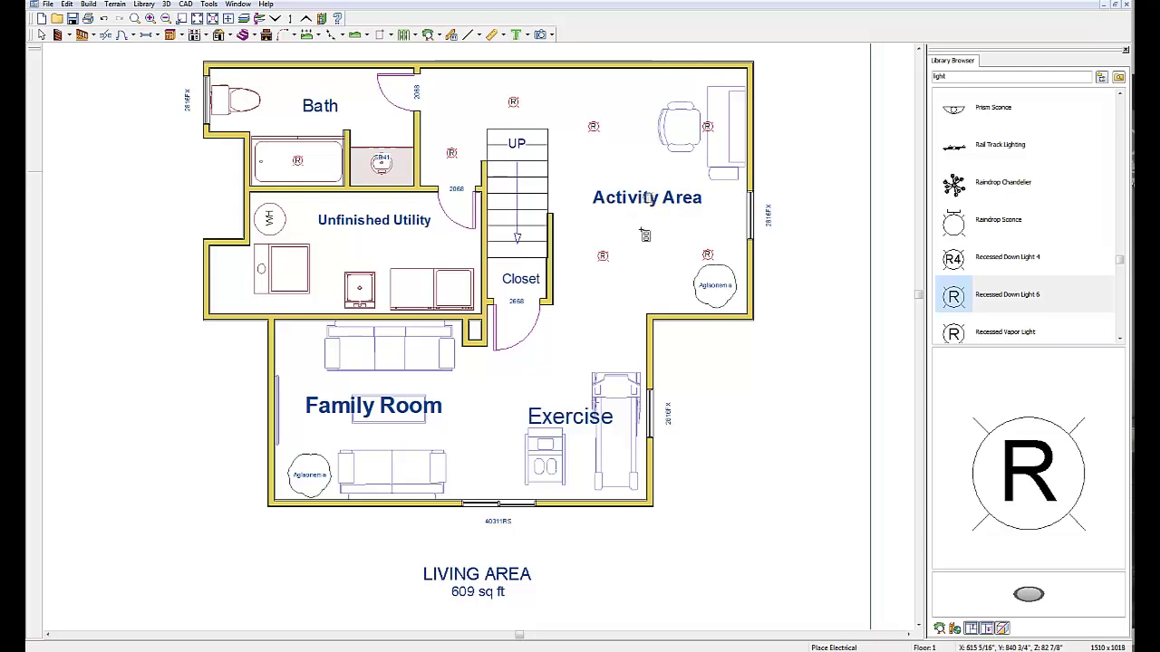
left_click(571, 358)
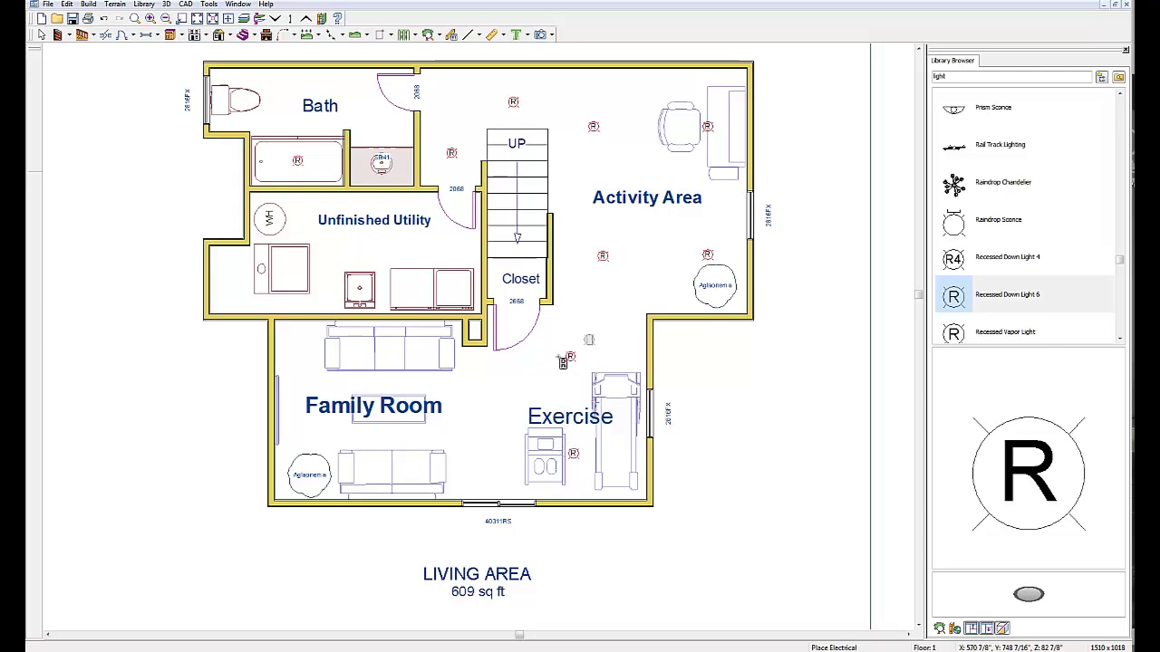
Place six recessed down lights in the Family Room, in two rows of three along the sofas.
left_click(304, 358)
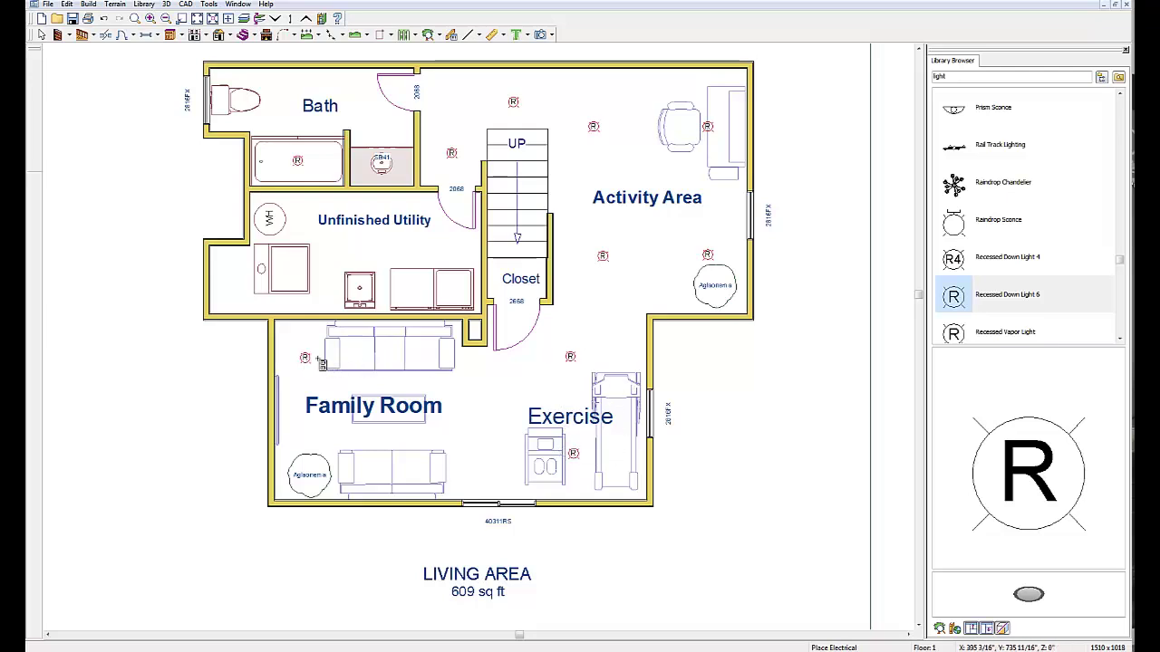
left_click(373, 359)
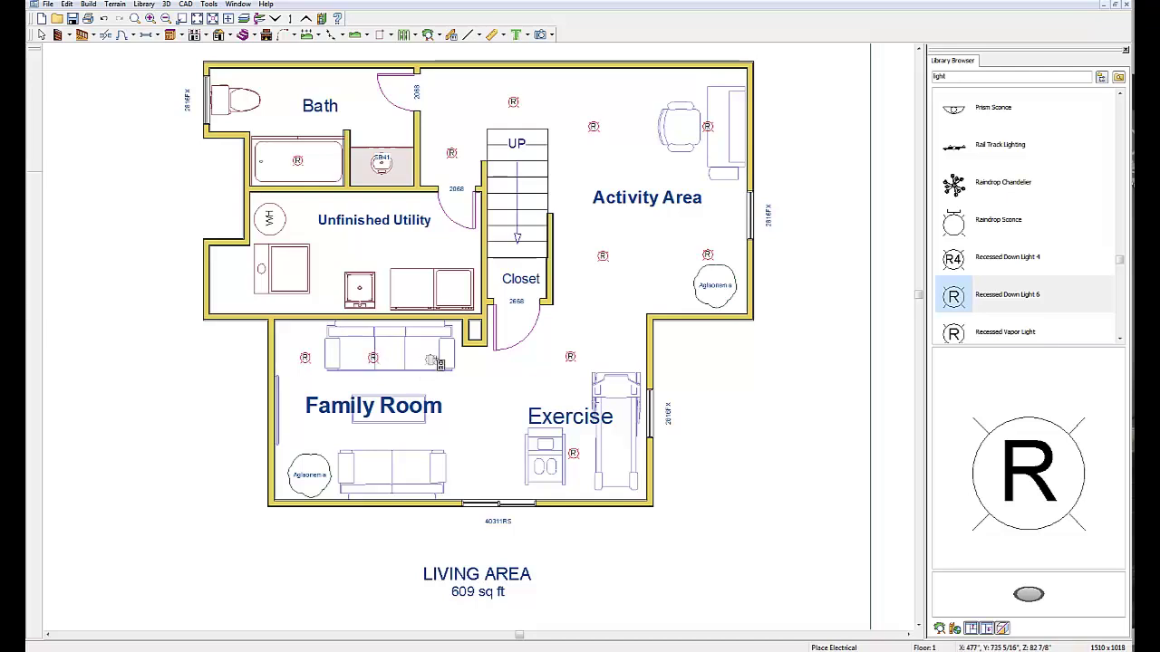
left_click(436, 358)
left_click(311, 455)
left_click(380, 451)
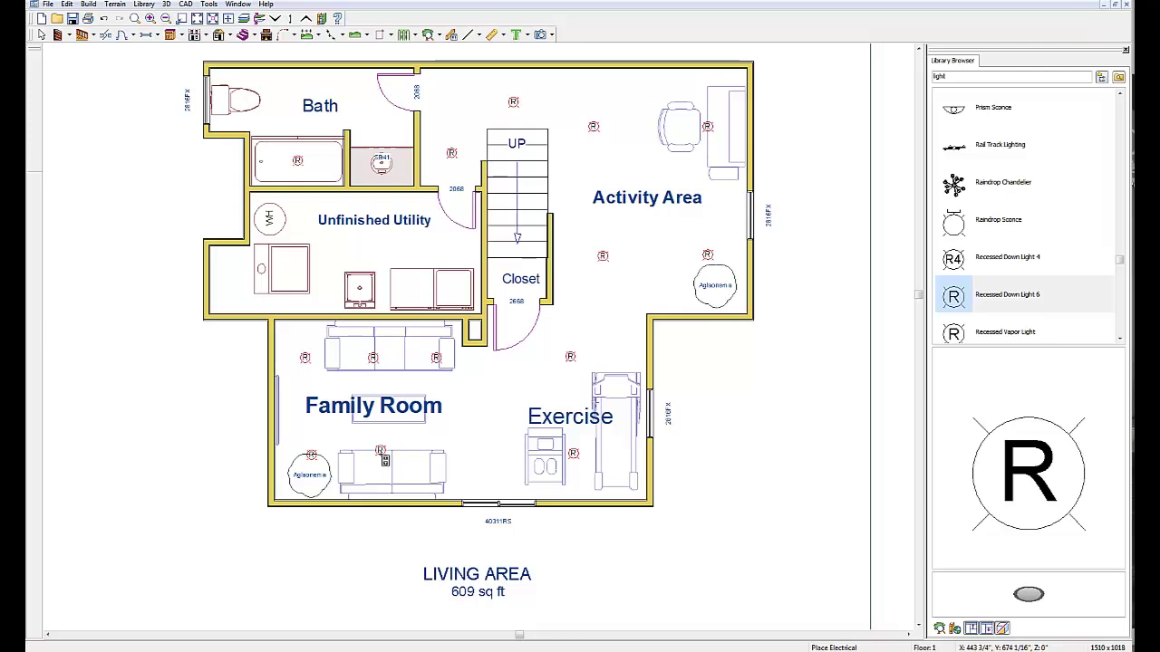
left_click(435, 457)
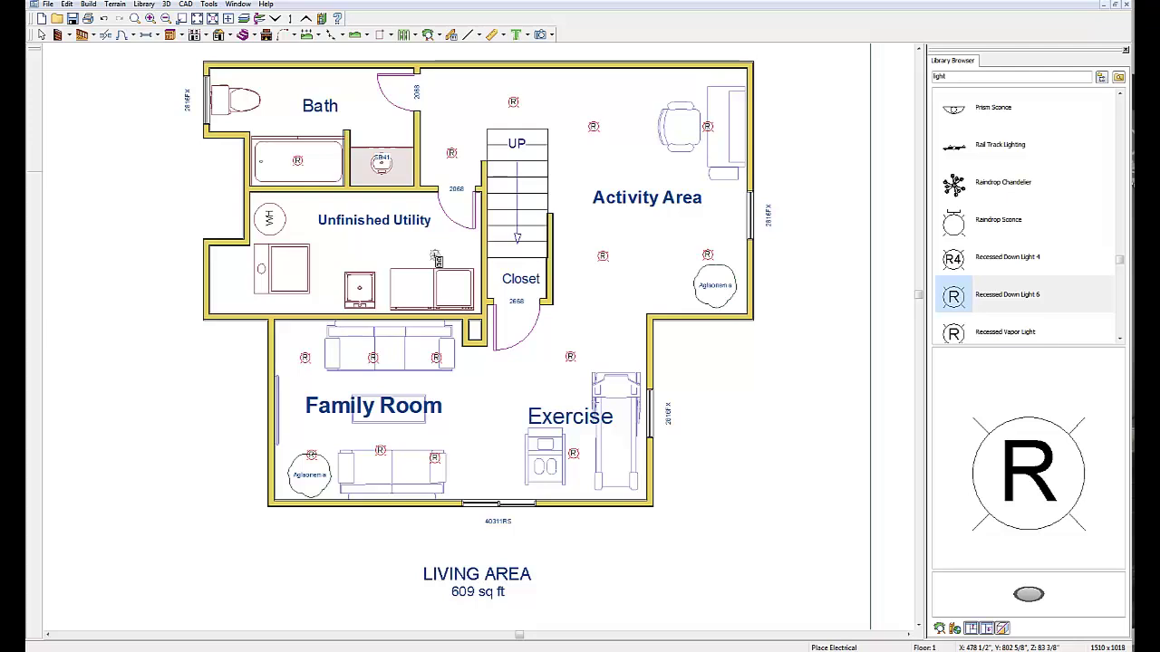
Place four recessed down lights across the Unfinished Utility room, including one in the alcove.
left_click(435, 286)
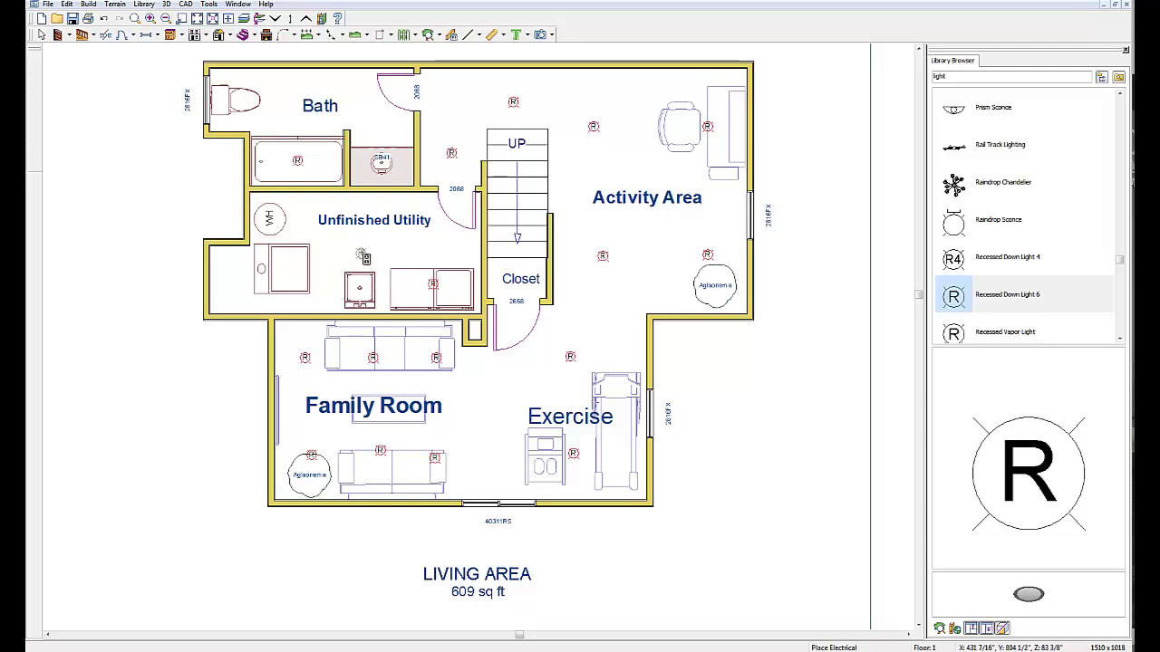
left_click(361, 253)
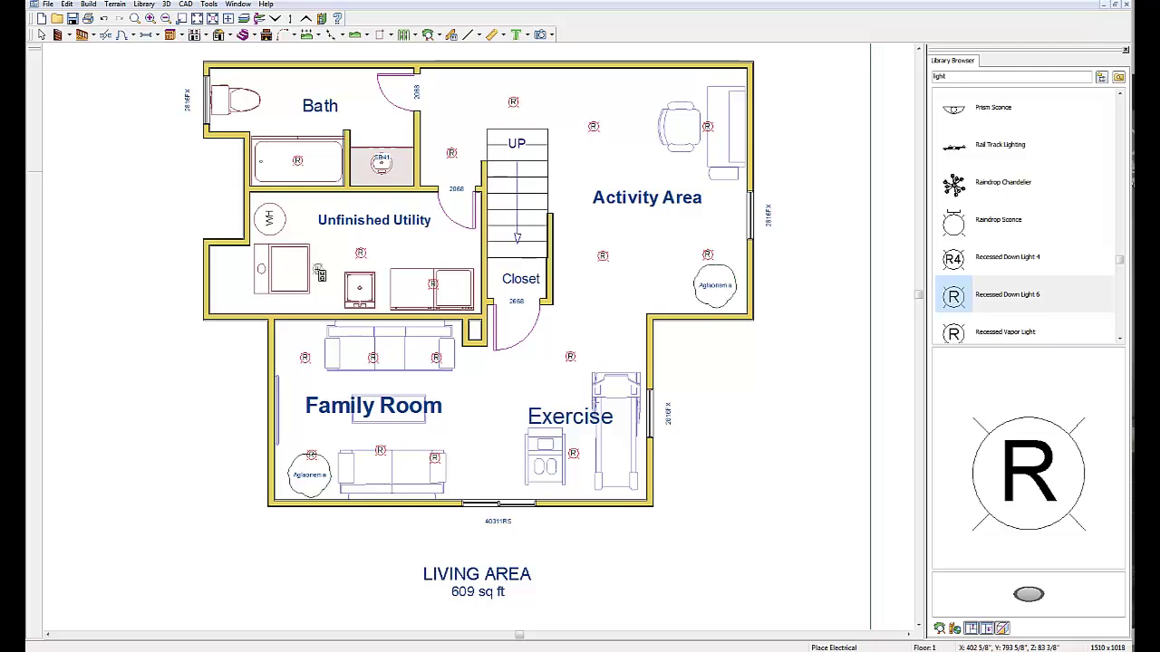
left_click(319, 272)
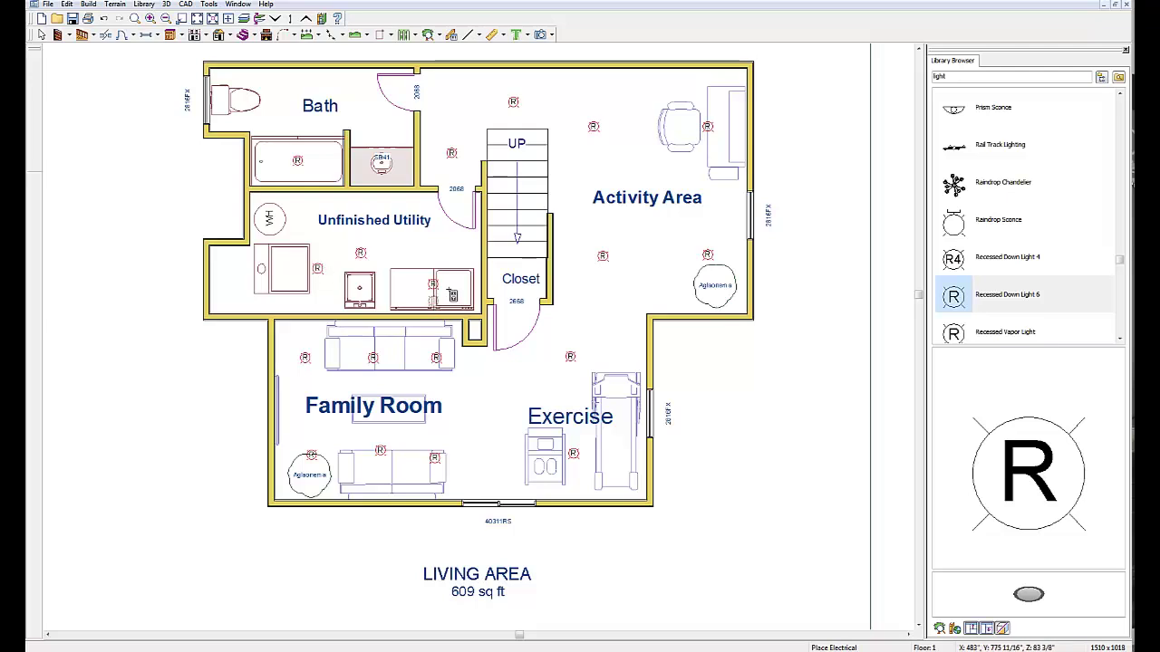
left_click(231, 279)
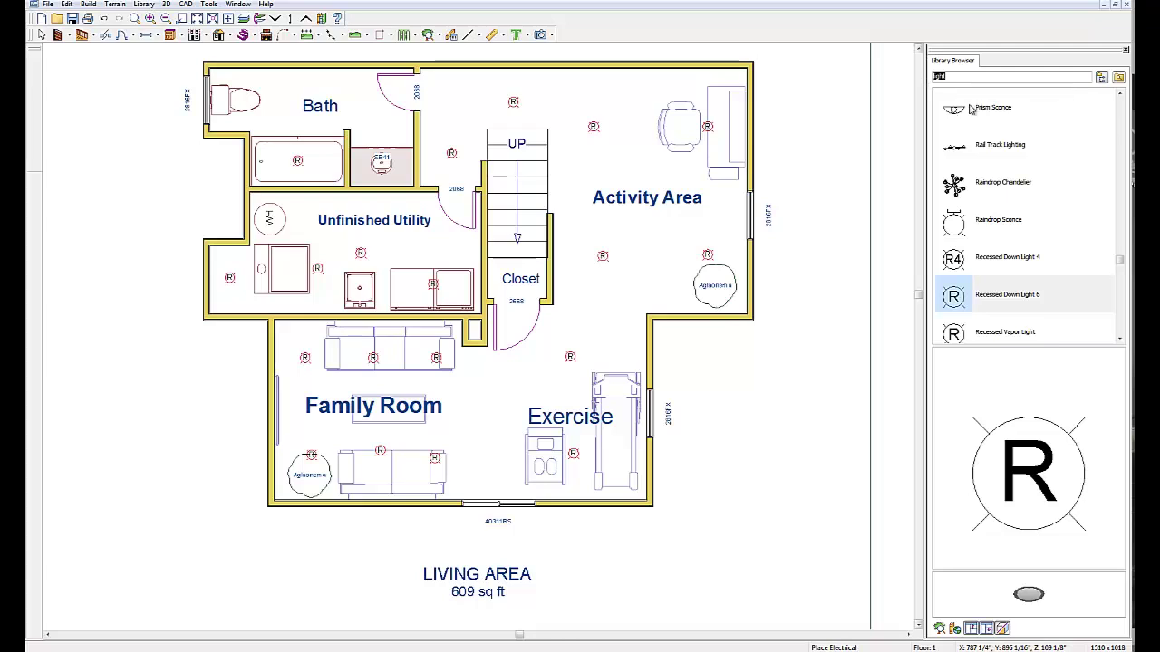
Search the library for "fan" and place an Exhaust (light) fixture in the middle of the Bath.
type("fan")
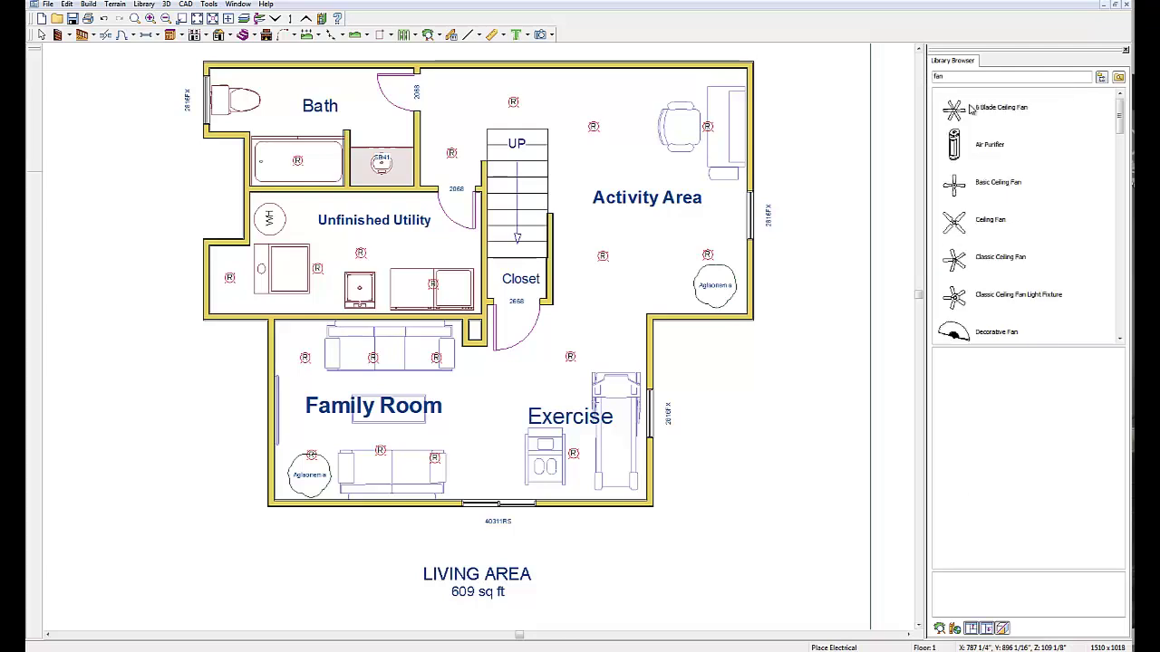
left_click_drag(1120, 136, 1118, 157)
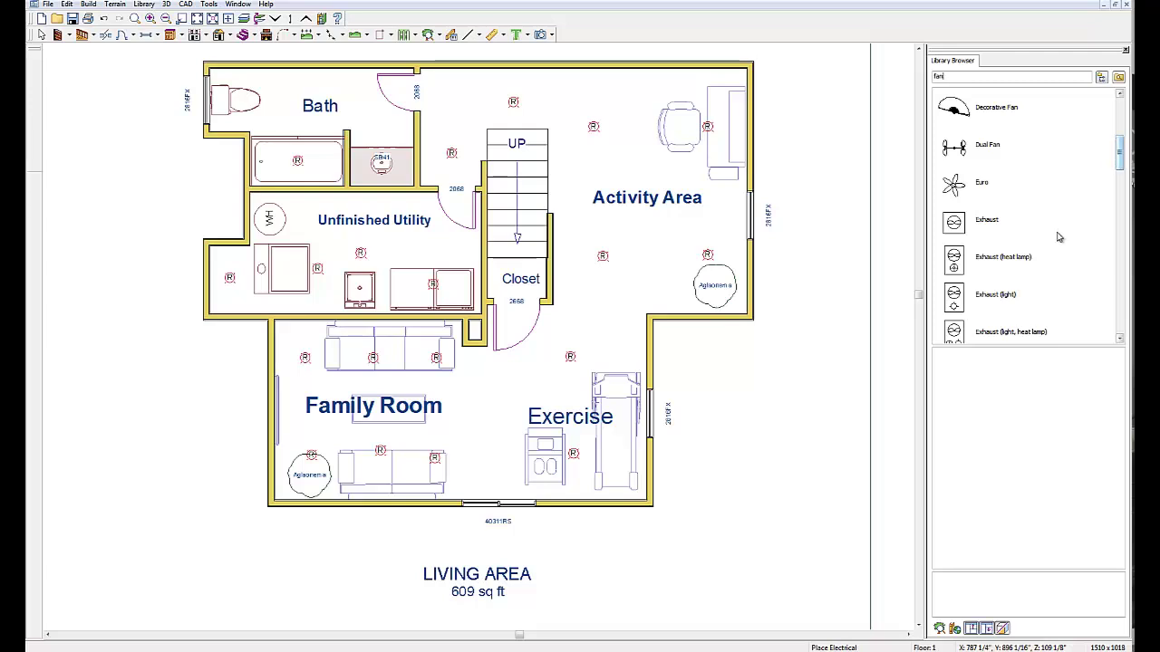
left_click(954, 303)
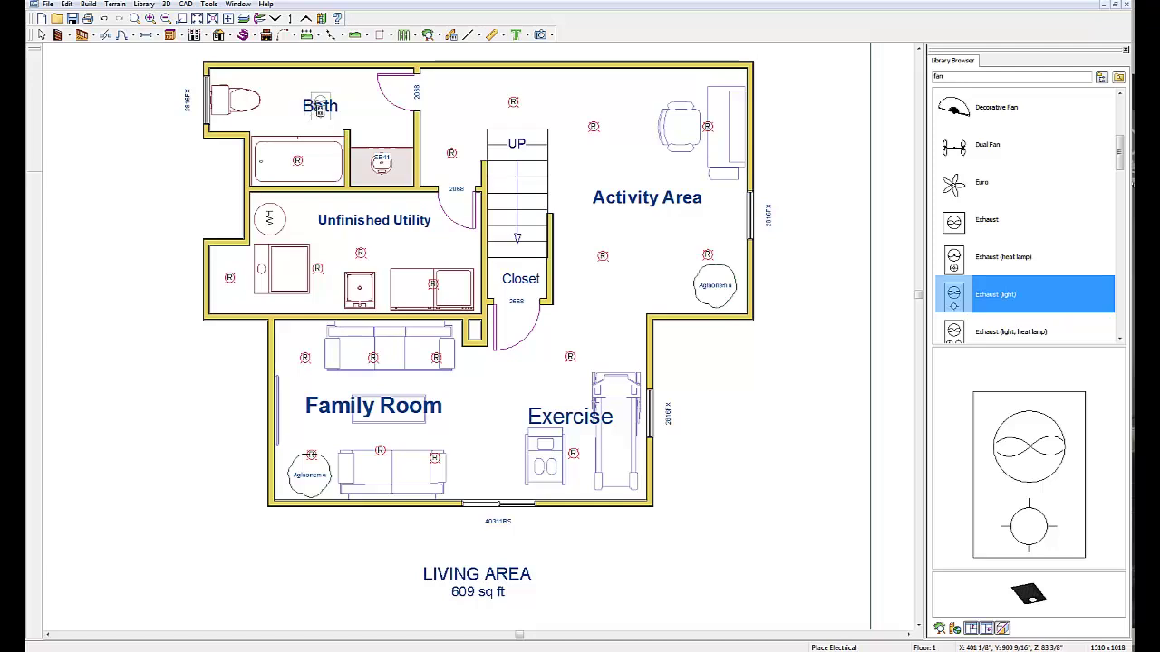
left_click(319, 101)
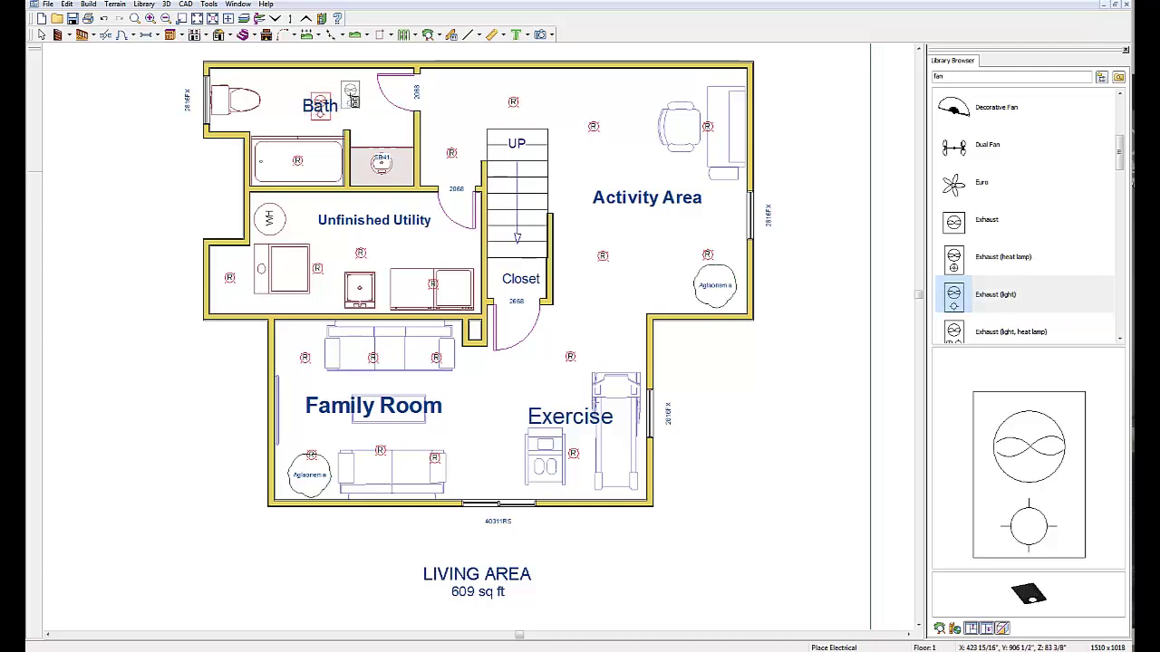
Search the library for "light" and place a Light Bar (mirror) on the wall behind the bathroom vanity sink.
left_click(952, 80)
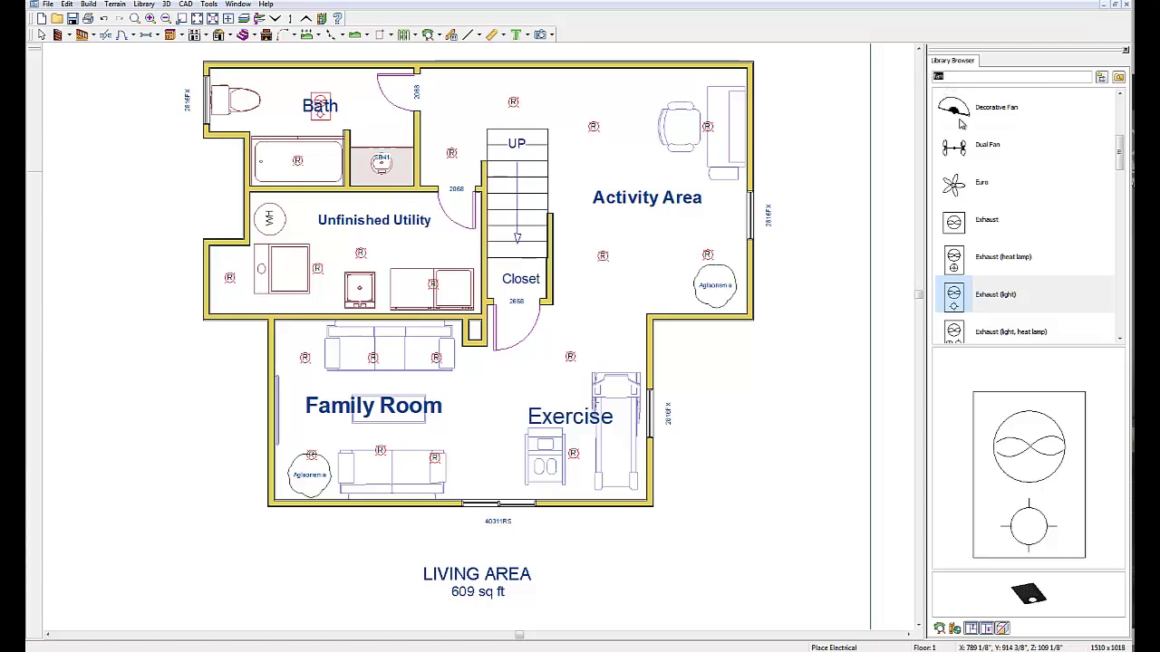
type("light")
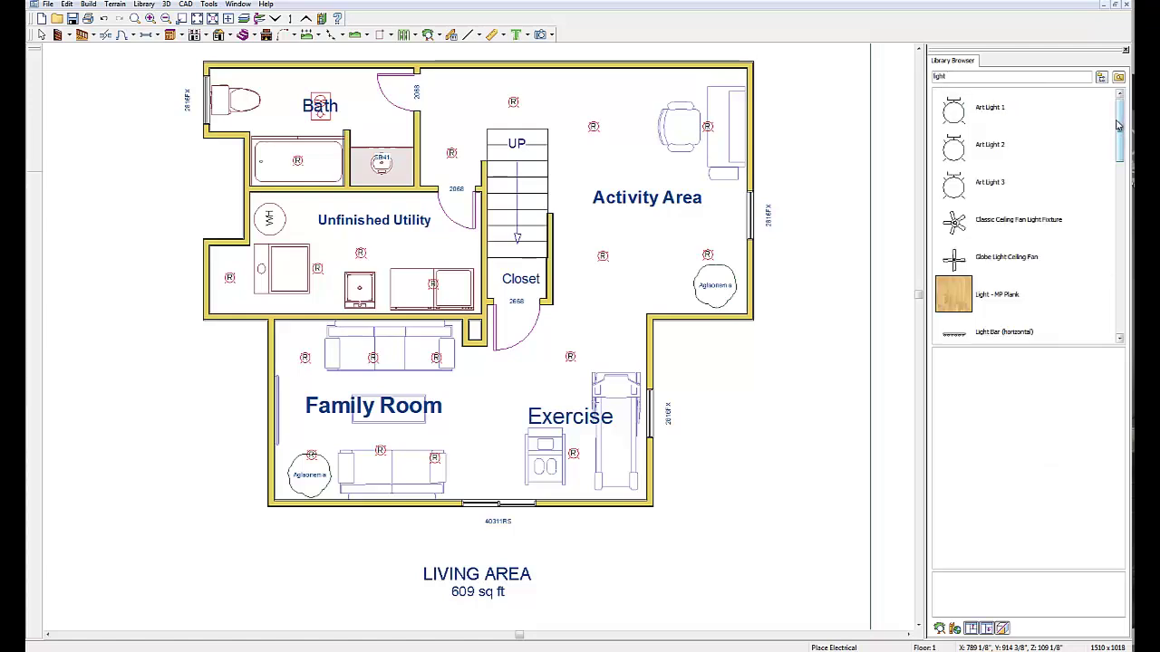
left_click_drag(1118, 126, 1080, 174)
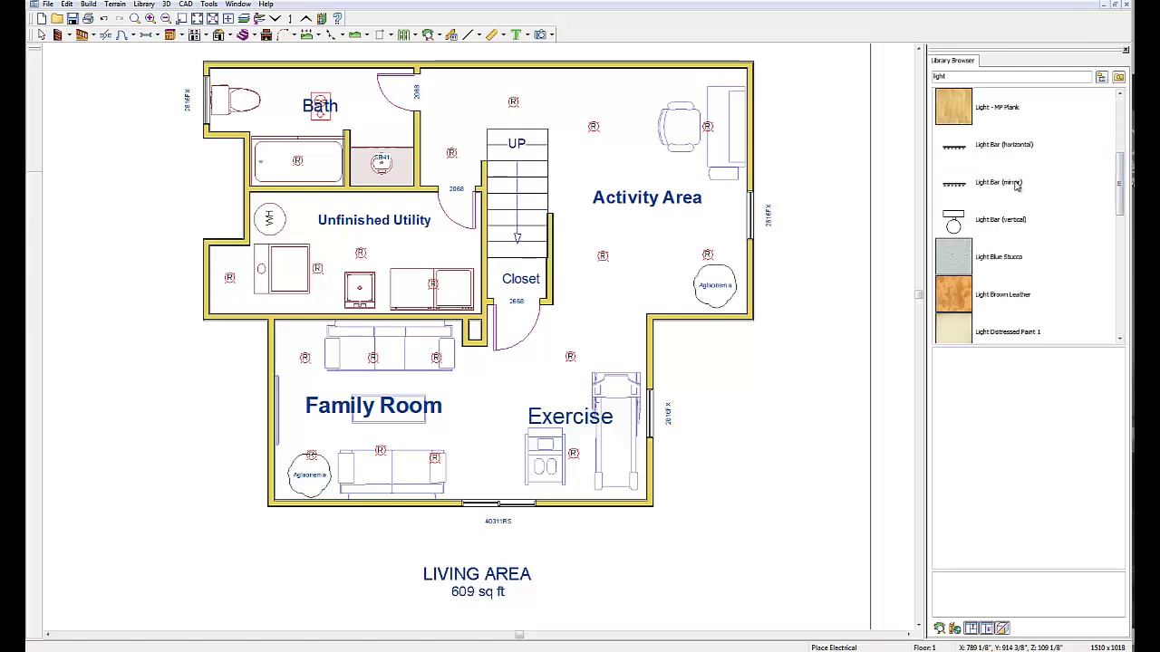
left_click(954, 189)
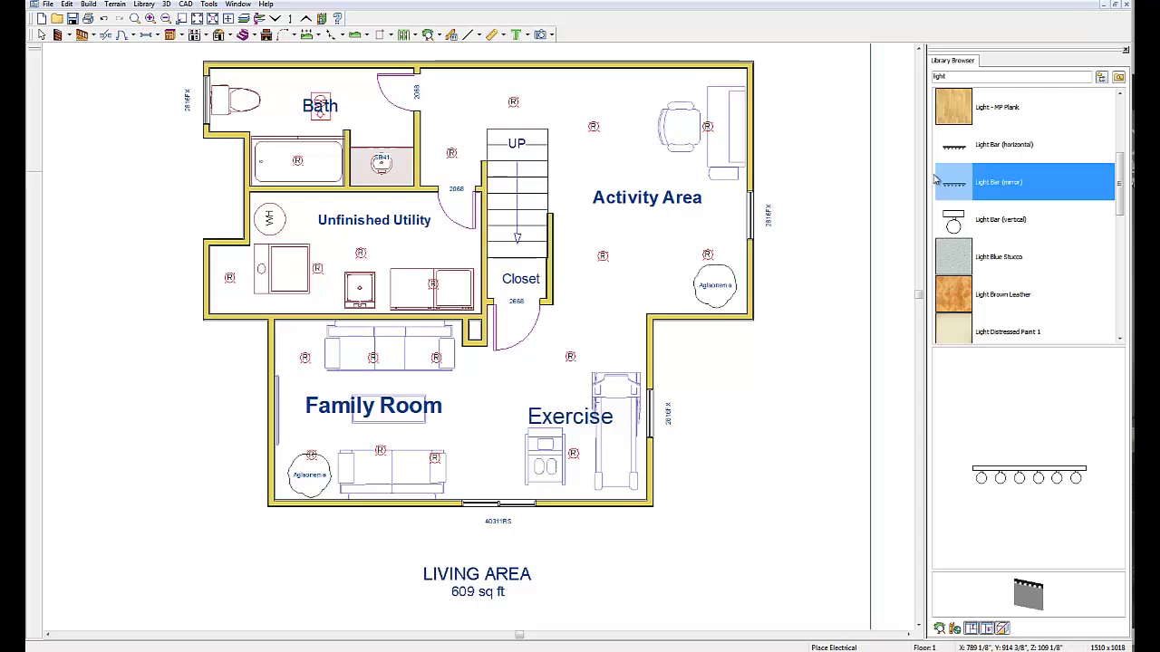
left_click(392, 187)
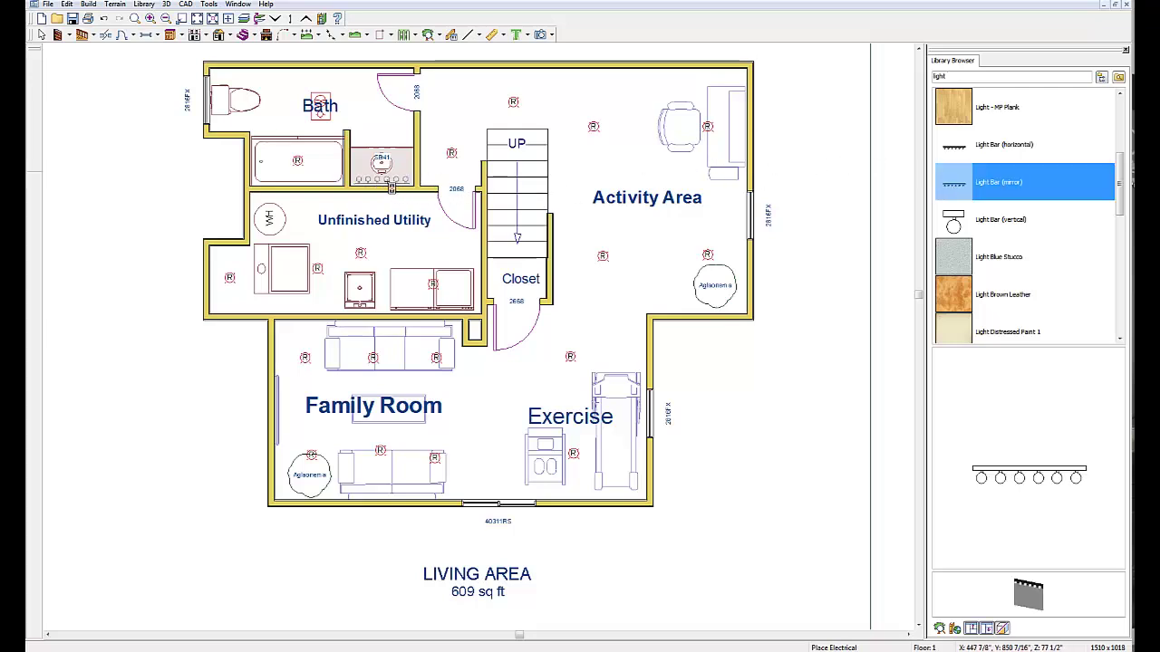
left_click(392, 187)
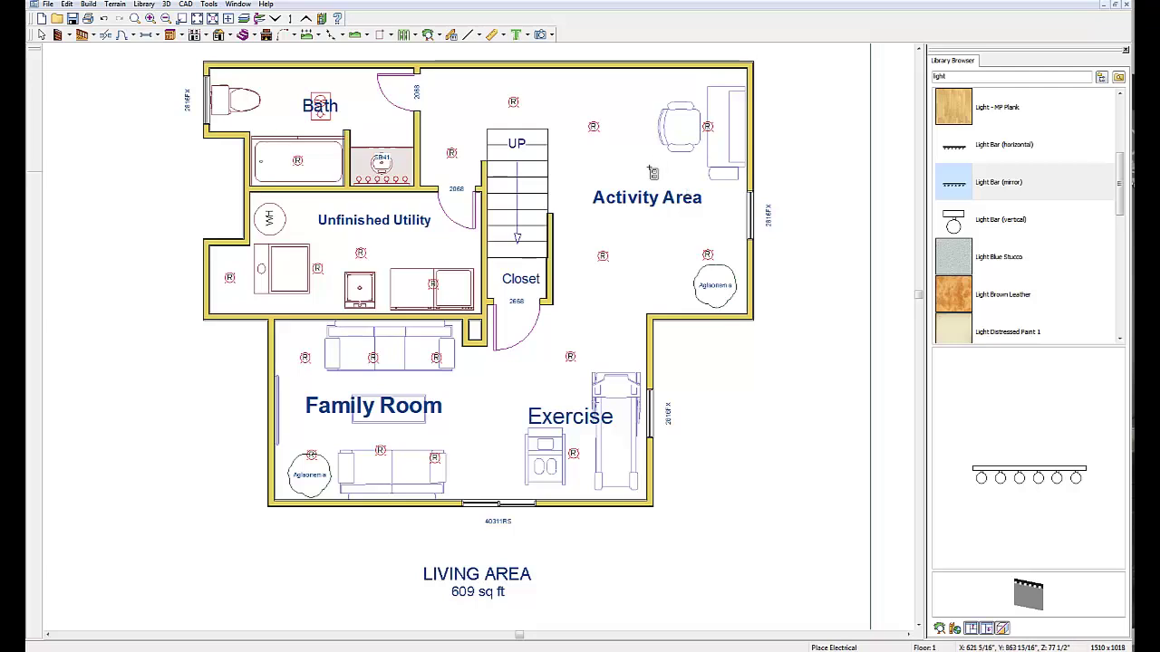
Search the library for "switch" and place six Three Way switches: two opposite the stairs, one on the stair wall, three around the Exercise entrance.
double_click(949, 74)
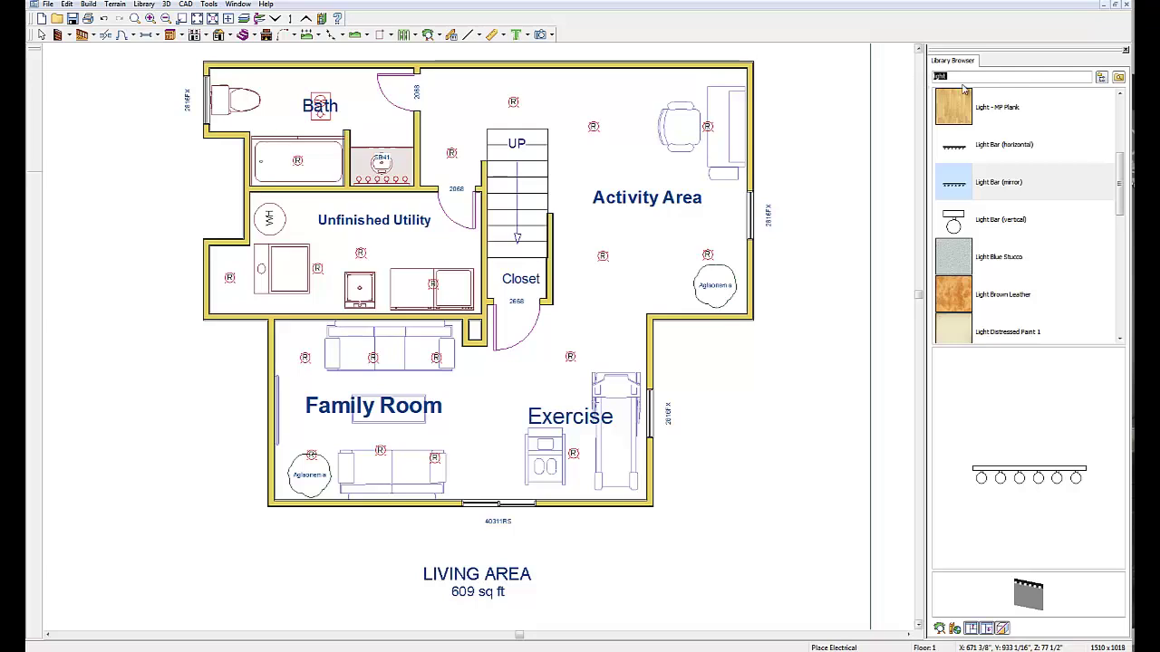
type("switch")
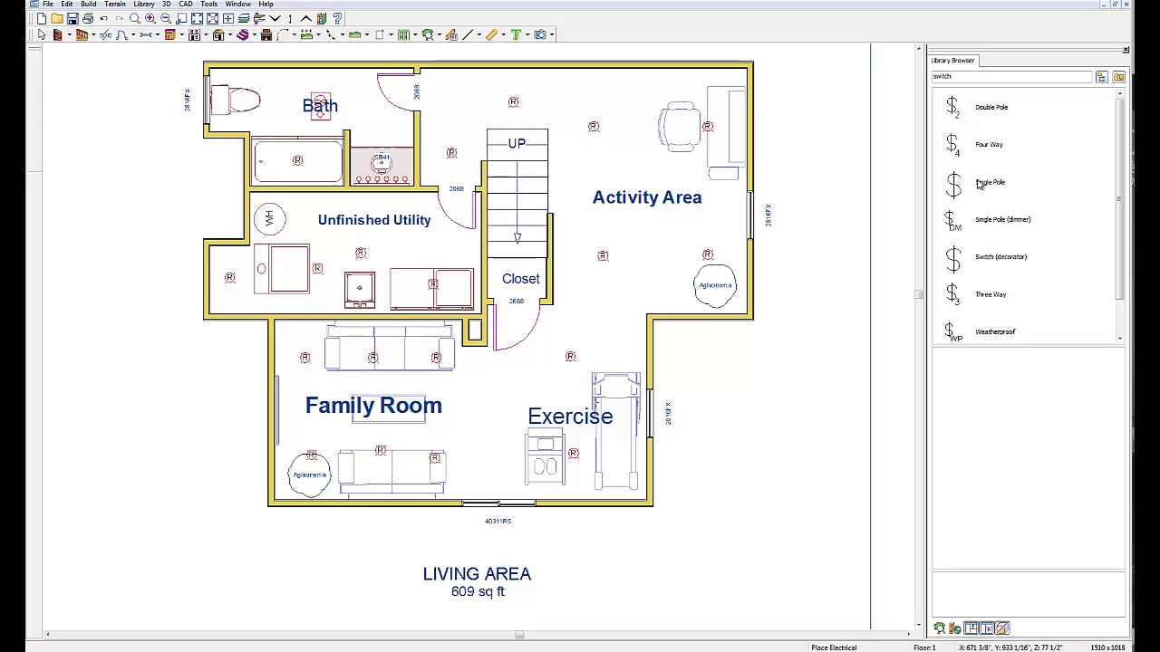
left_click(956, 300)
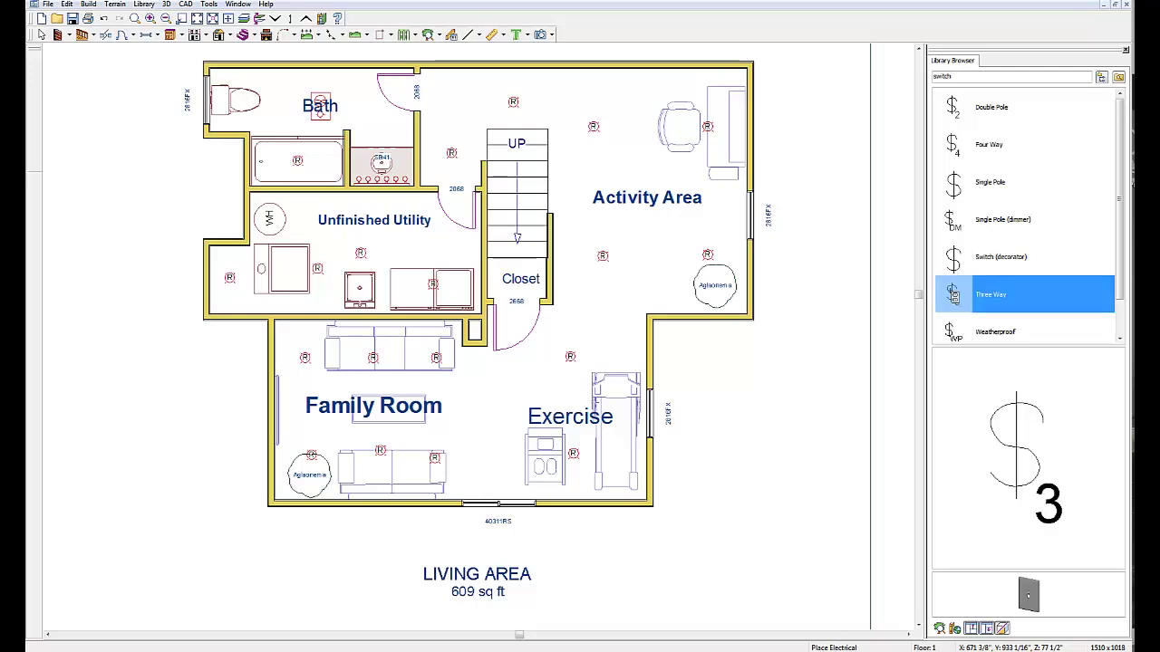
left_click(513, 83)
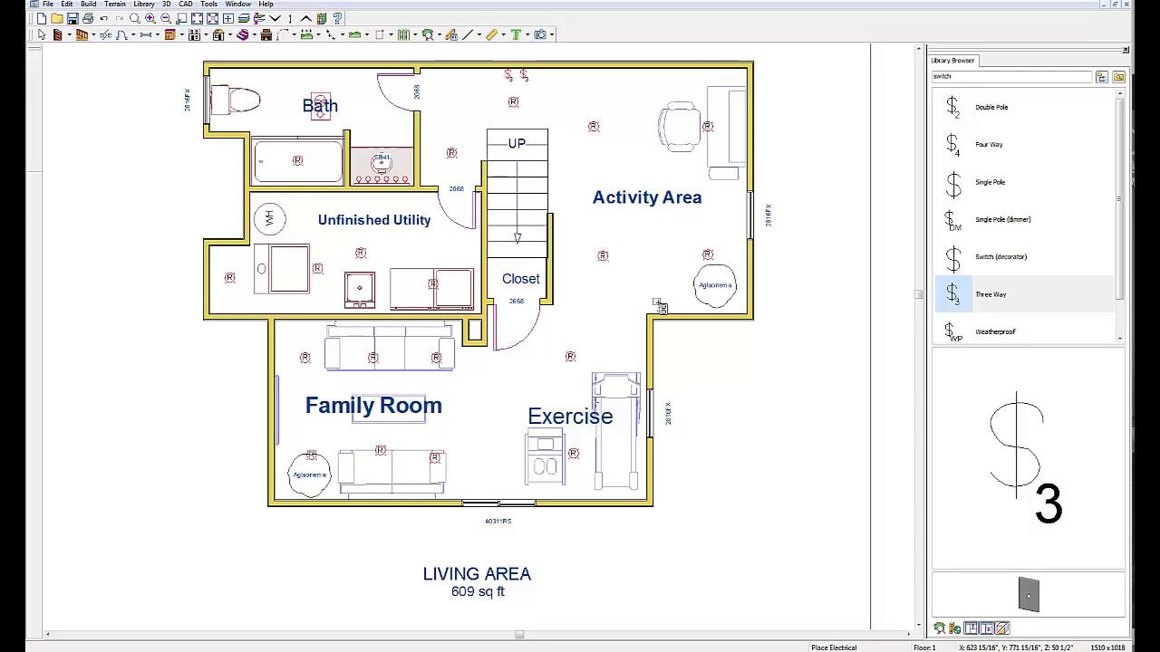
left_click(660, 308)
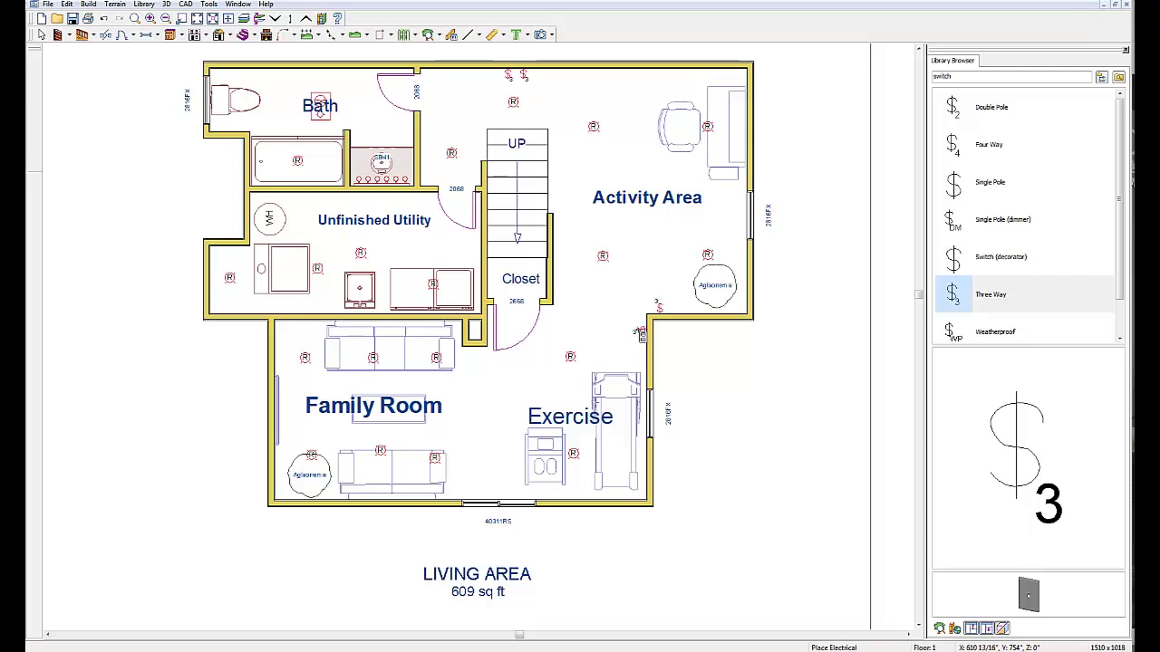
left_click(641, 331)
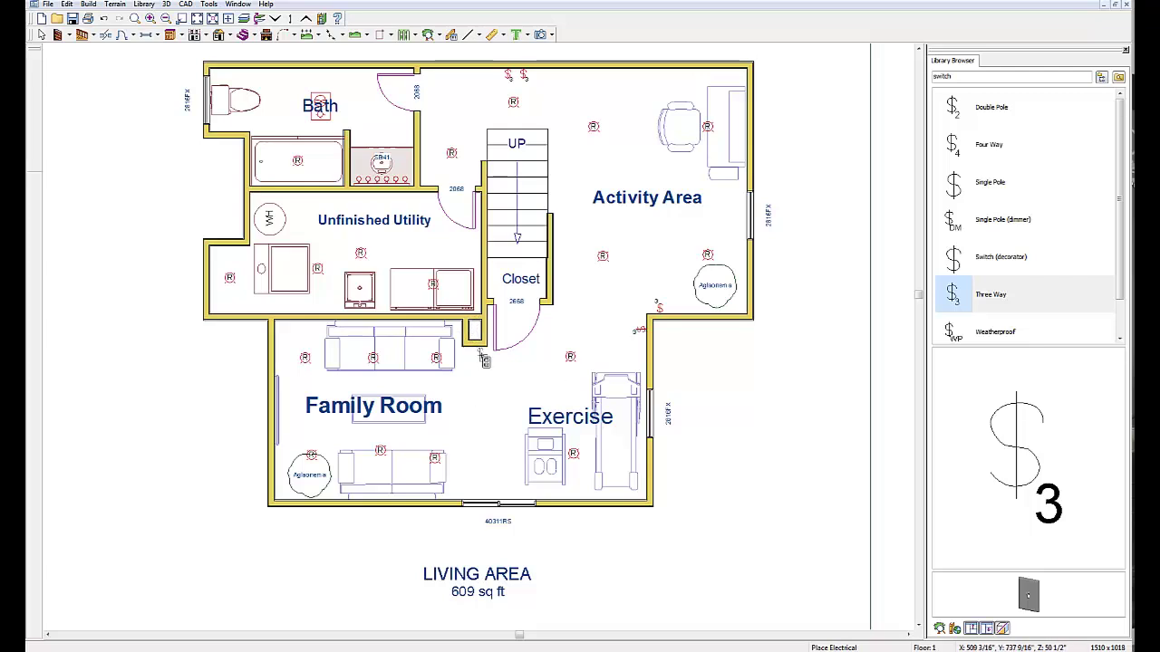
left_click(485, 358)
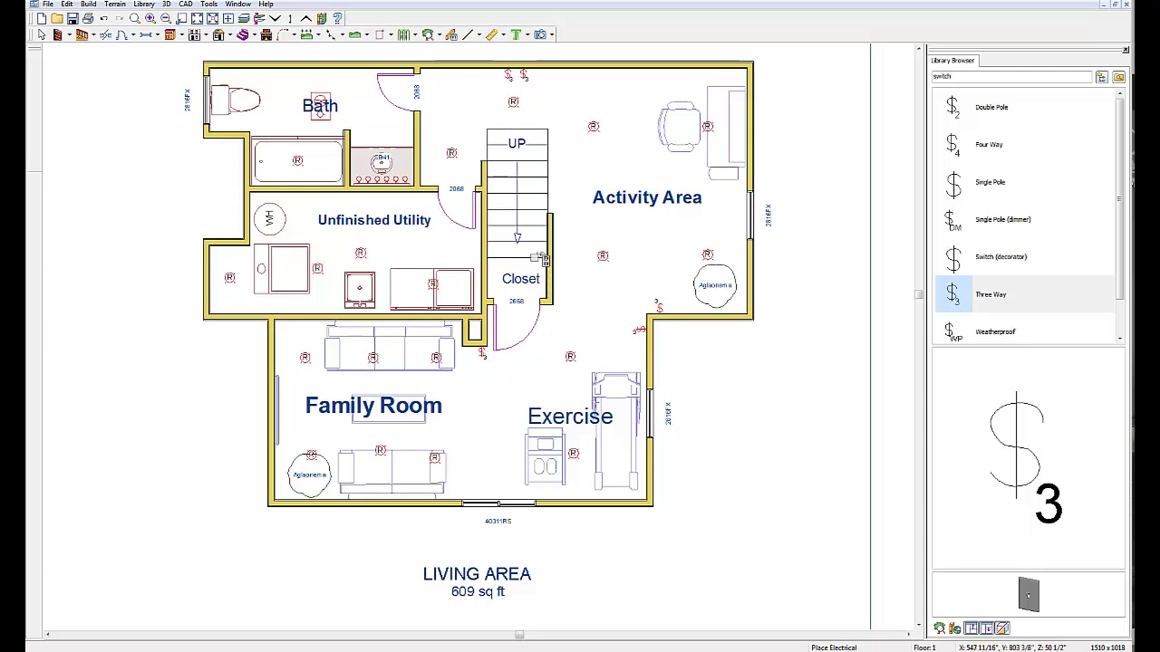
left_click(541, 254)
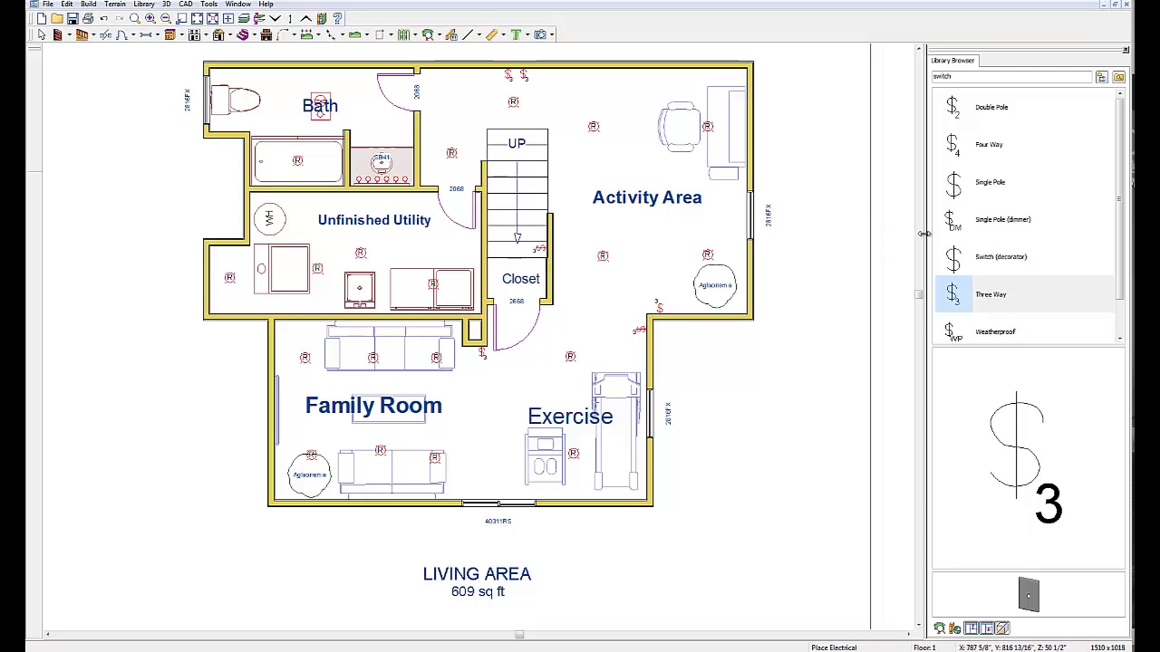
Place Single Pole switches: one beside the pair opposite the stairs, three by the Bath door, one in Unfinished Utility and one in Family Room.
left_click(956, 188)
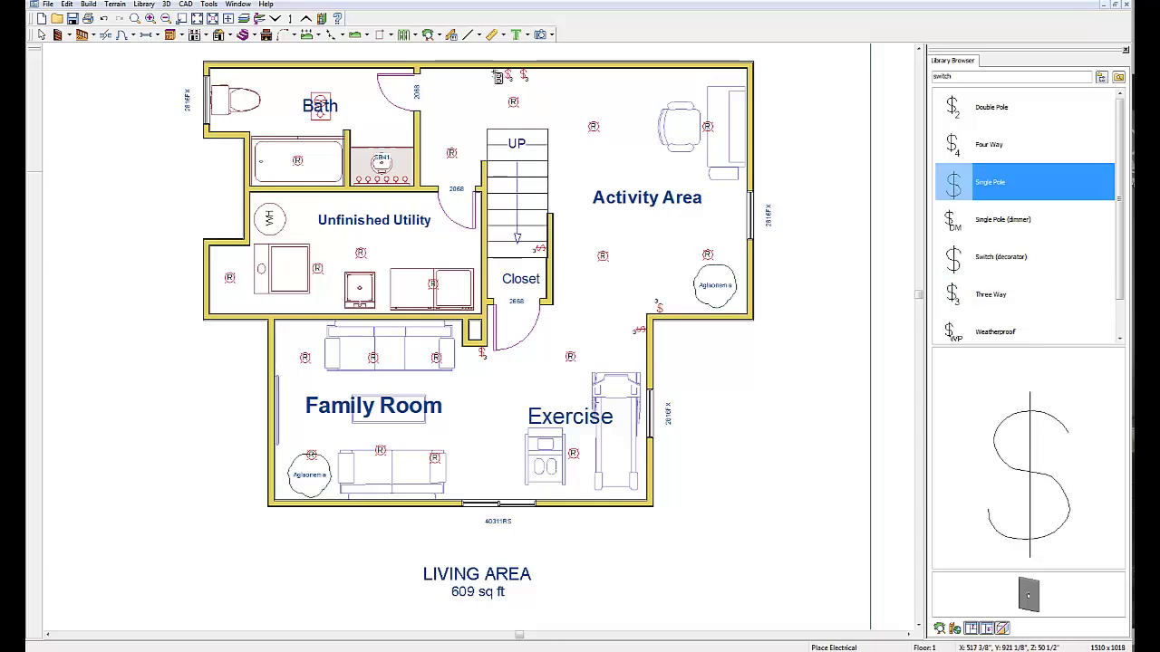
left_click(495, 76)
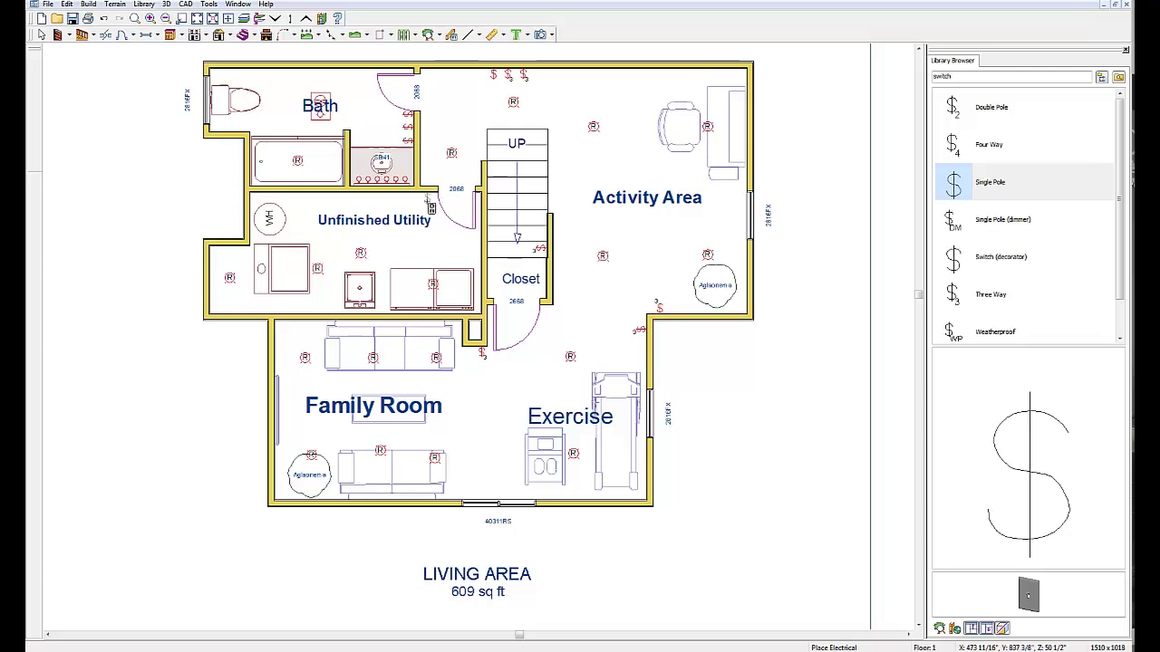
left_click(431, 206)
left_click(469, 365)
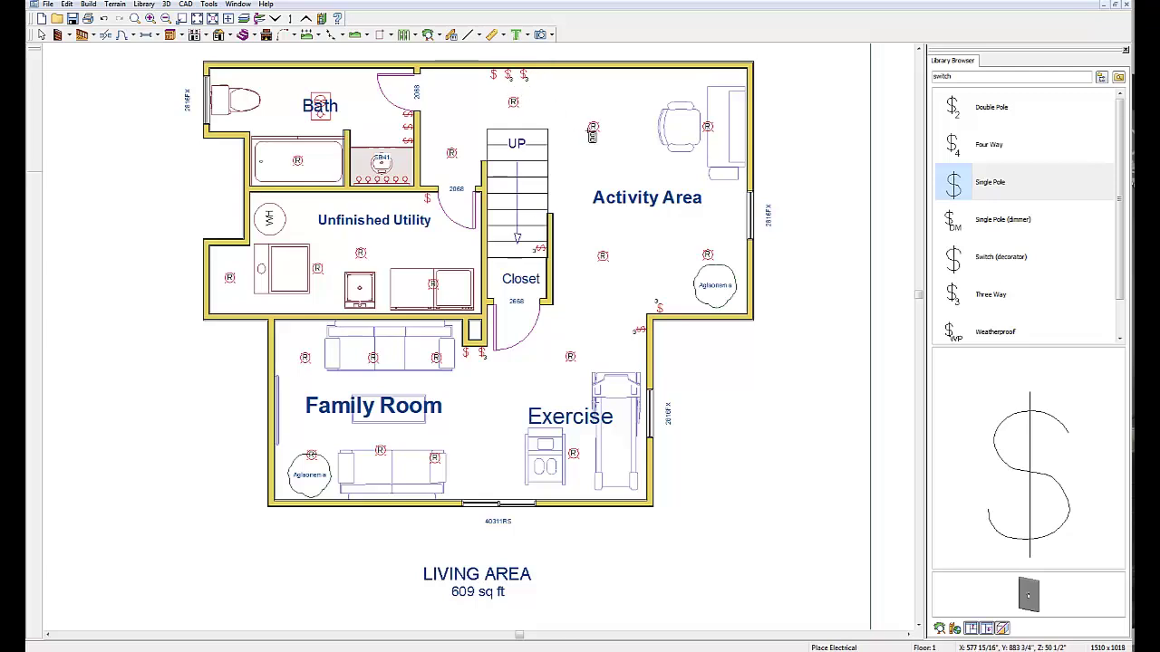
Use Connect Electrical to wire the Activity Area's four recessed lights between the three-way switches opposite the stairs and at the Exercise corner.
left_click(291, 35)
left_click(300, 49)
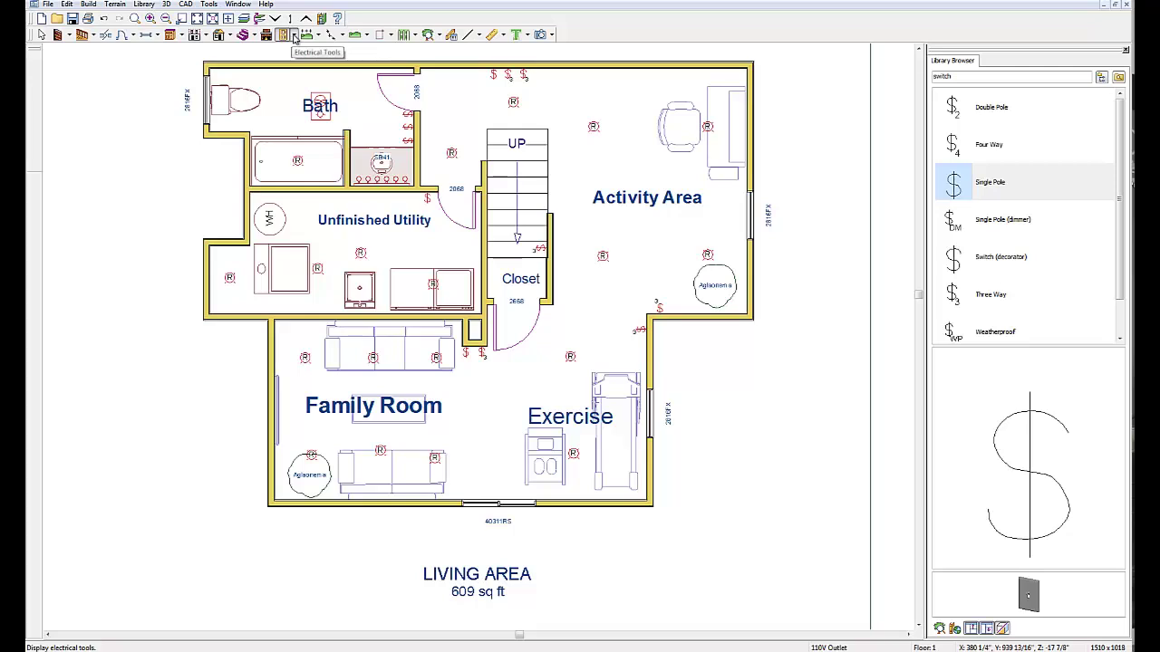
left_click(295, 36)
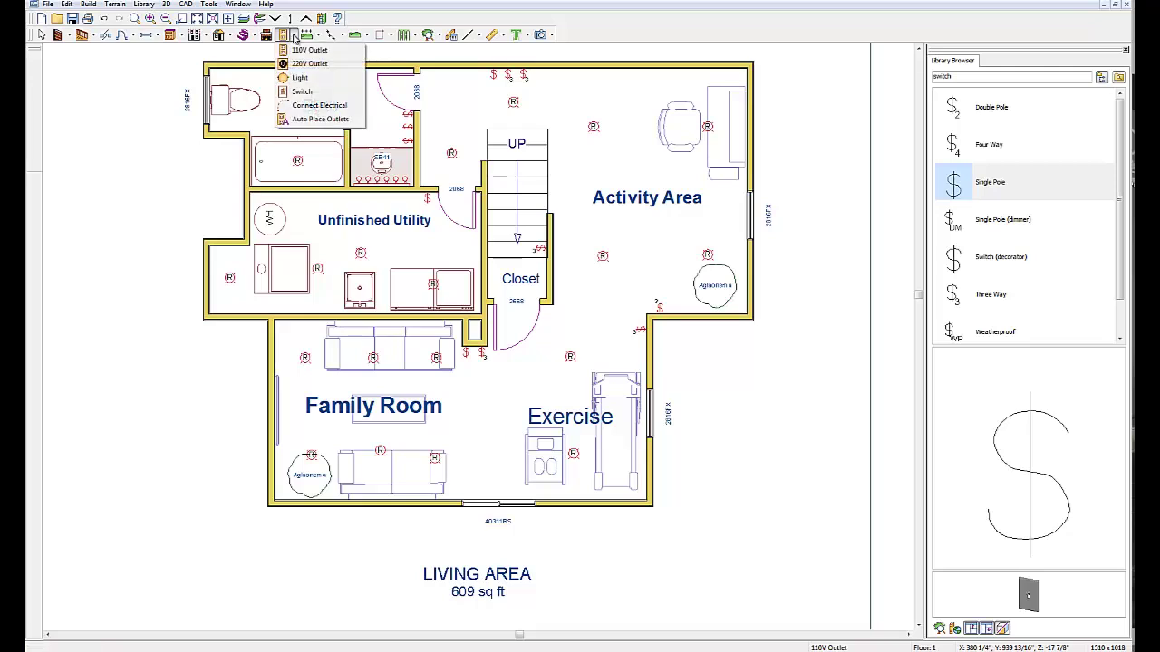
left_click(317, 106)
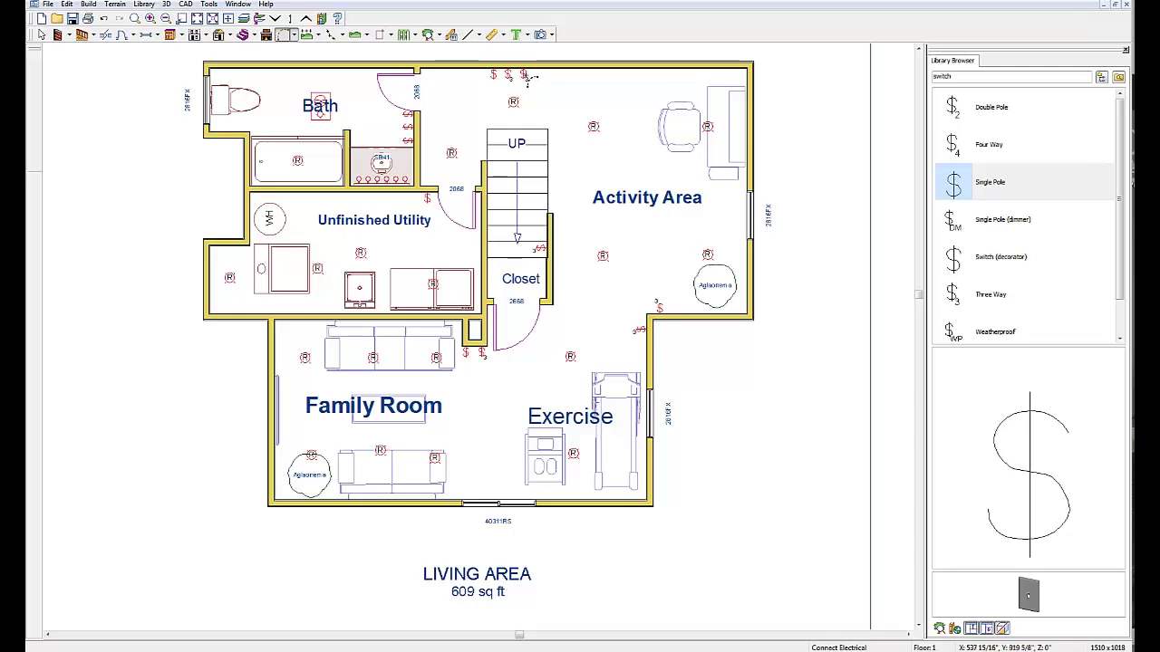
left_click_drag(530, 80, 659, 308)
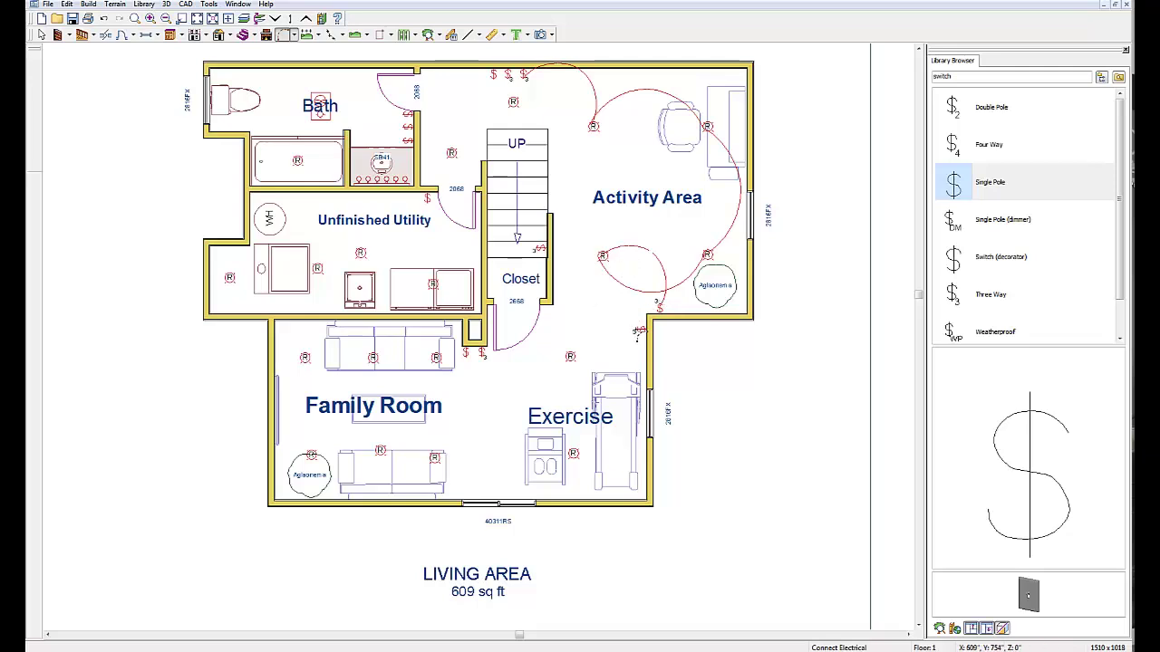
Wire the two Exercise lights between their three-way switches, and the six Family Room lights to the single-pole switch.
left_click_drag(638, 333, 570, 356)
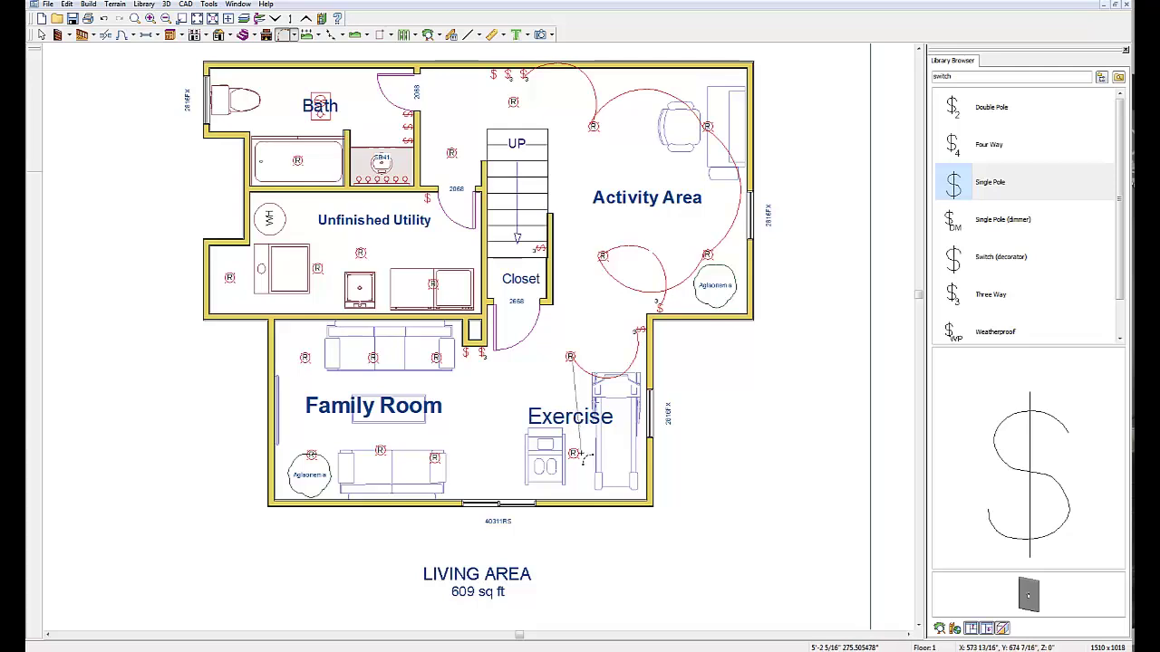
left_click_drag(585, 457, 484, 358)
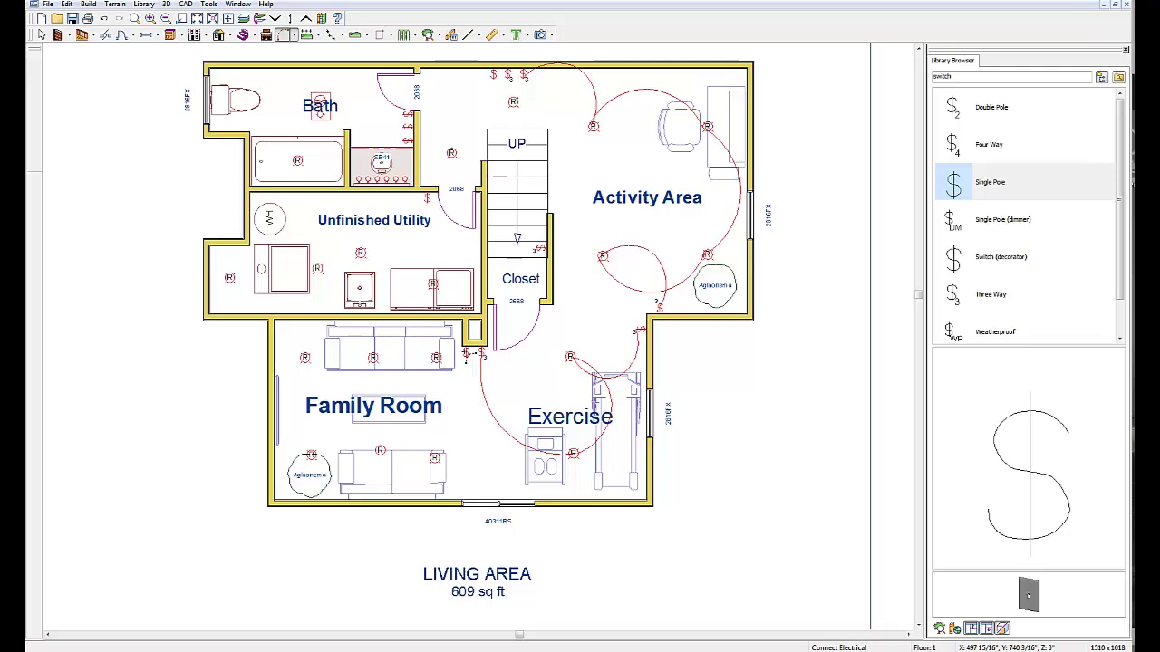
mouse_move(467, 355)
left_mouse_down()
mouse_move(306, 362)
mouse_move(311, 453)
mouse_move(433, 457)
left_mouse_up()
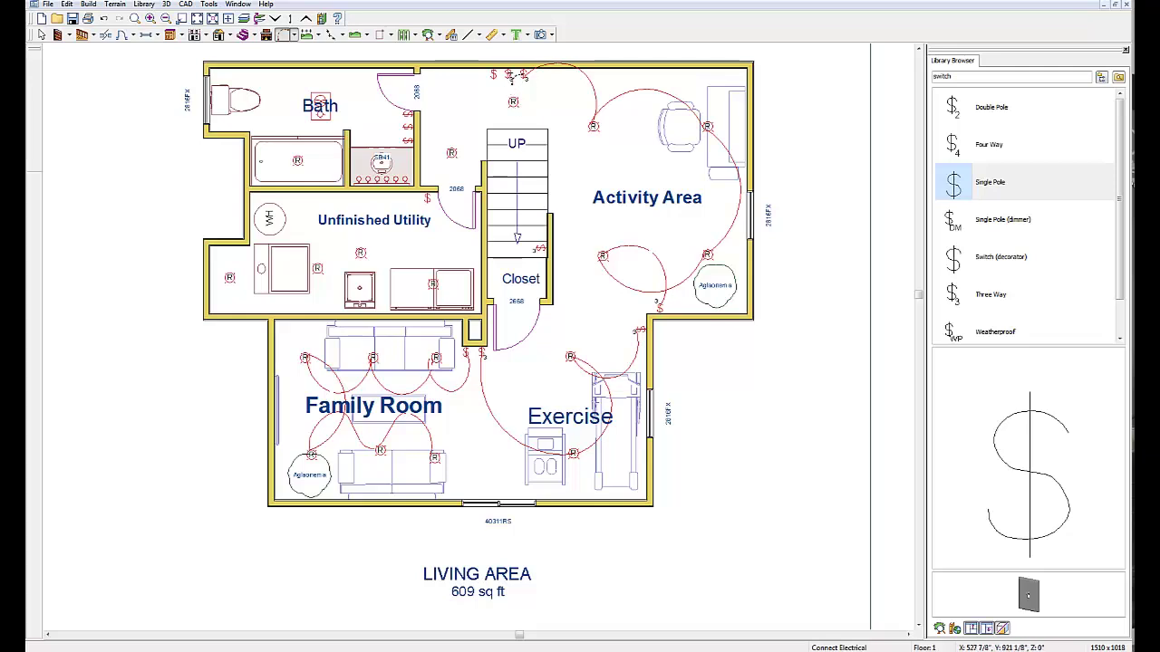
Wire the stair, hallway, Unfinished Utility and Bath fixtures to their respective switches.
left_click_drag(512, 78, 542, 264)
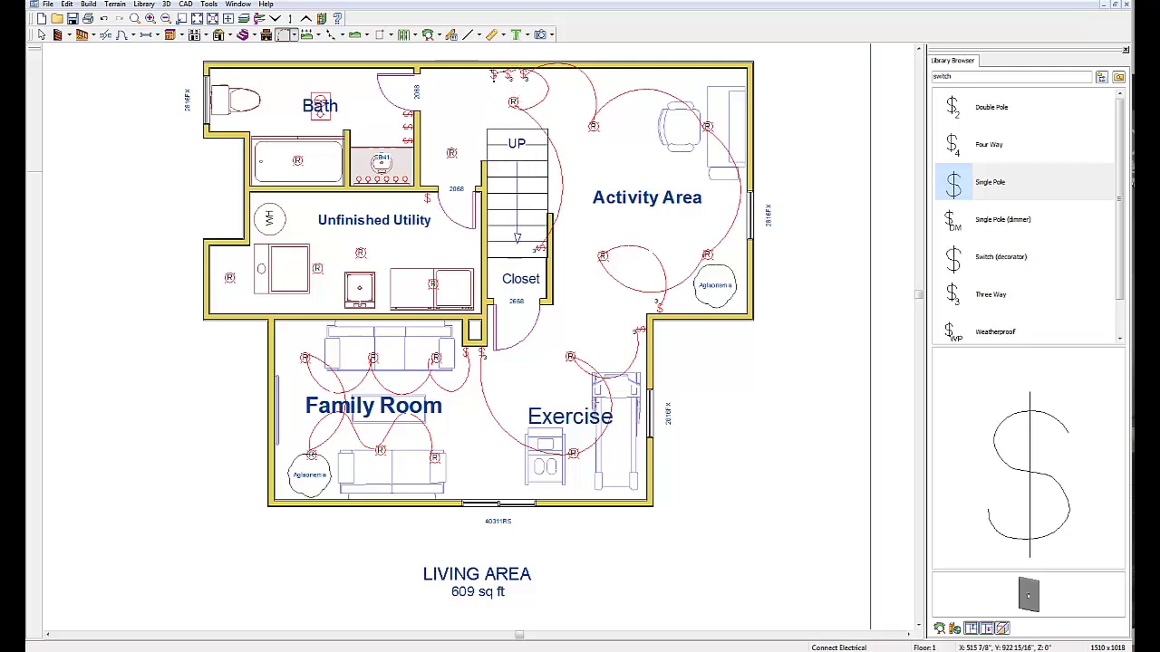
left_click_drag(489, 88, 444, 141)
mouse_move(429, 201)
left_mouse_down()
mouse_move(338, 267)
mouse_move(430, 284)
mouse_move(231, 280)
left_mouse_up()
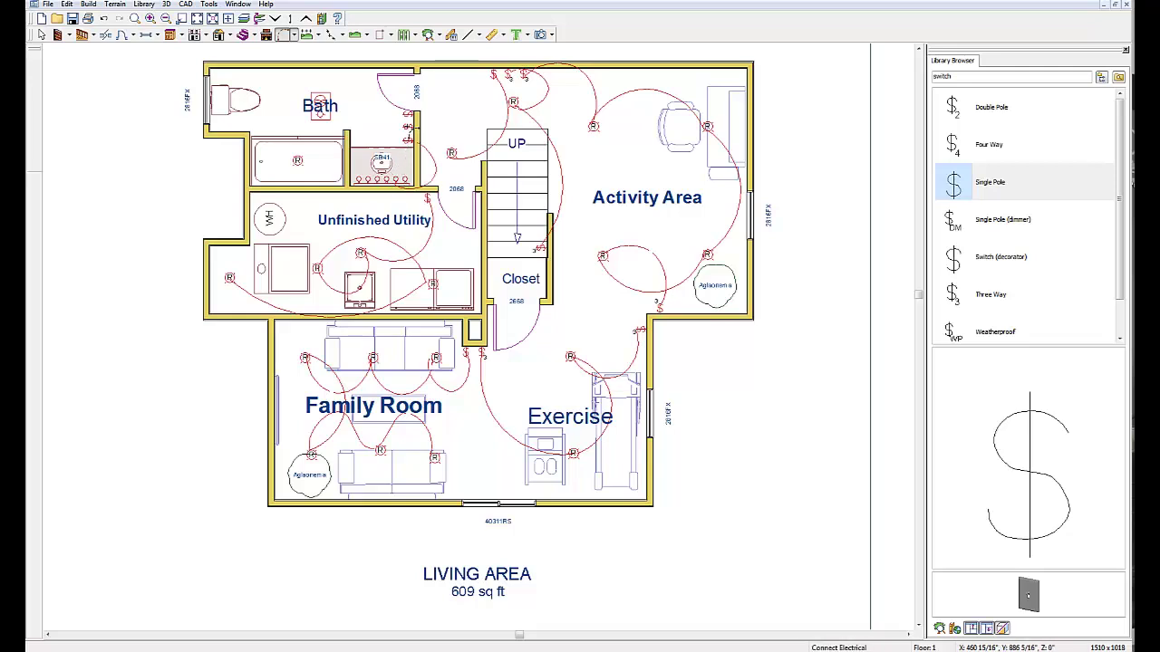
left_click_drag(410, 129, 299, 165)
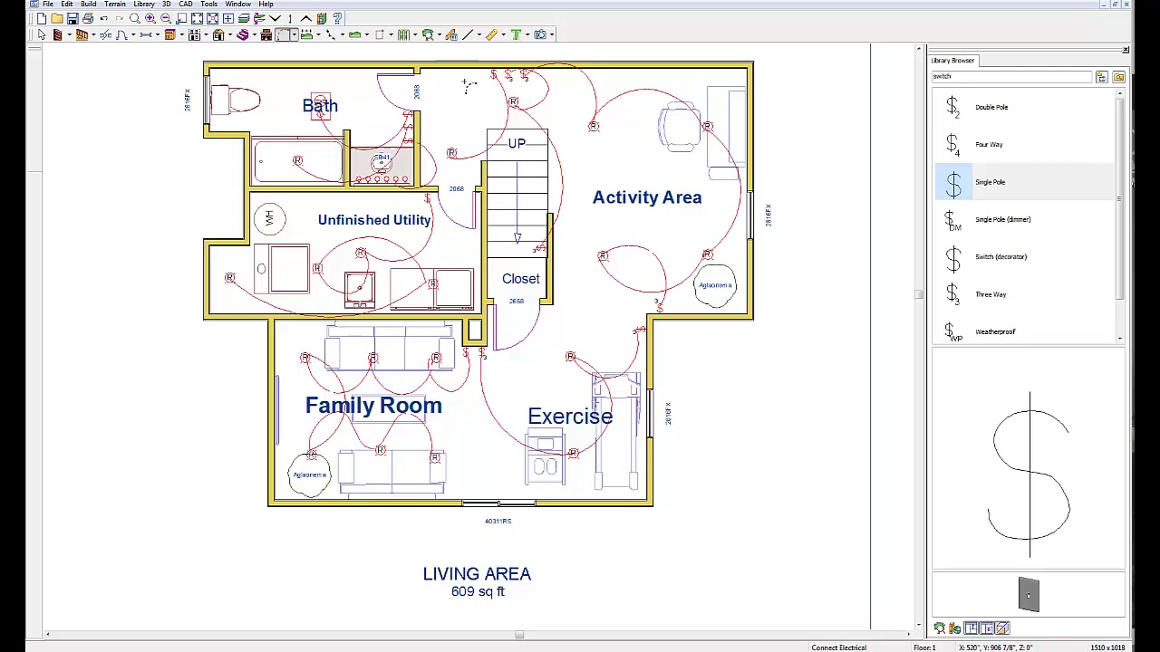
Auto-place outlets along the walls of the open living area from within the Activity Area.
left_click(294, 36)
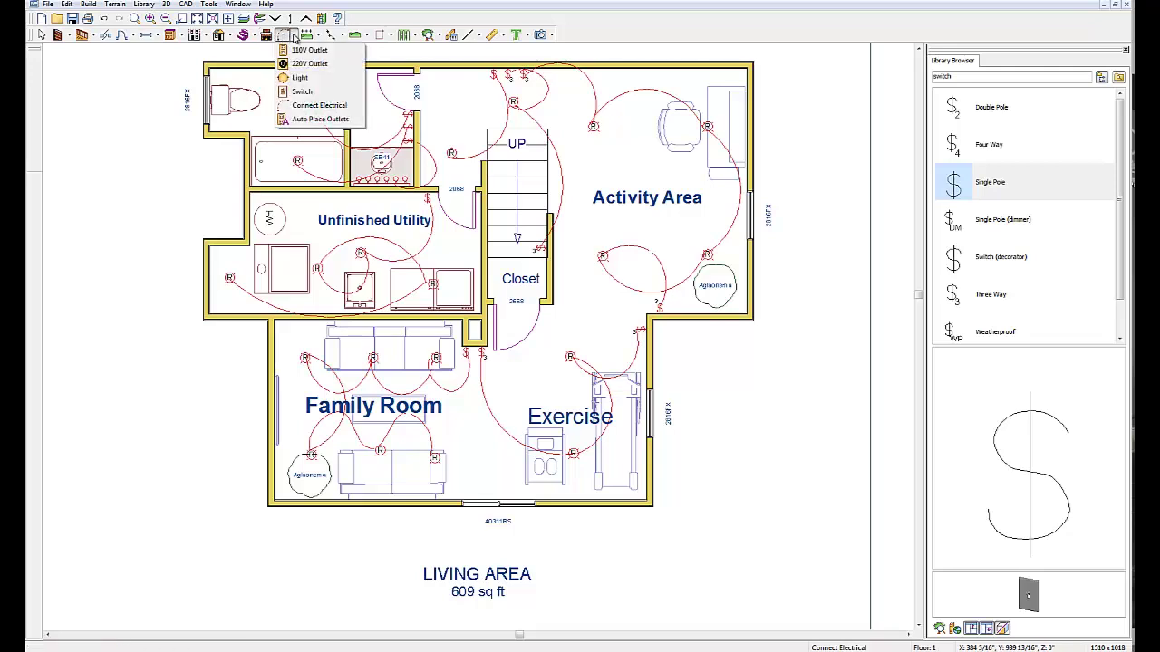
left_click(303, 120)
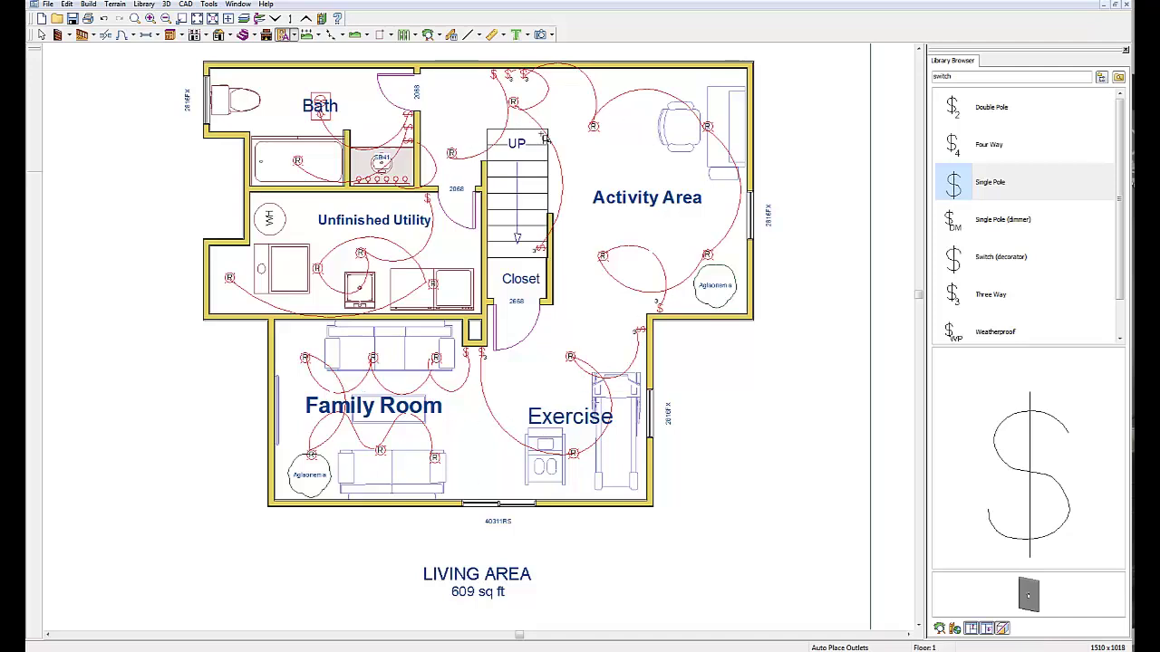
left_click(607, 169)
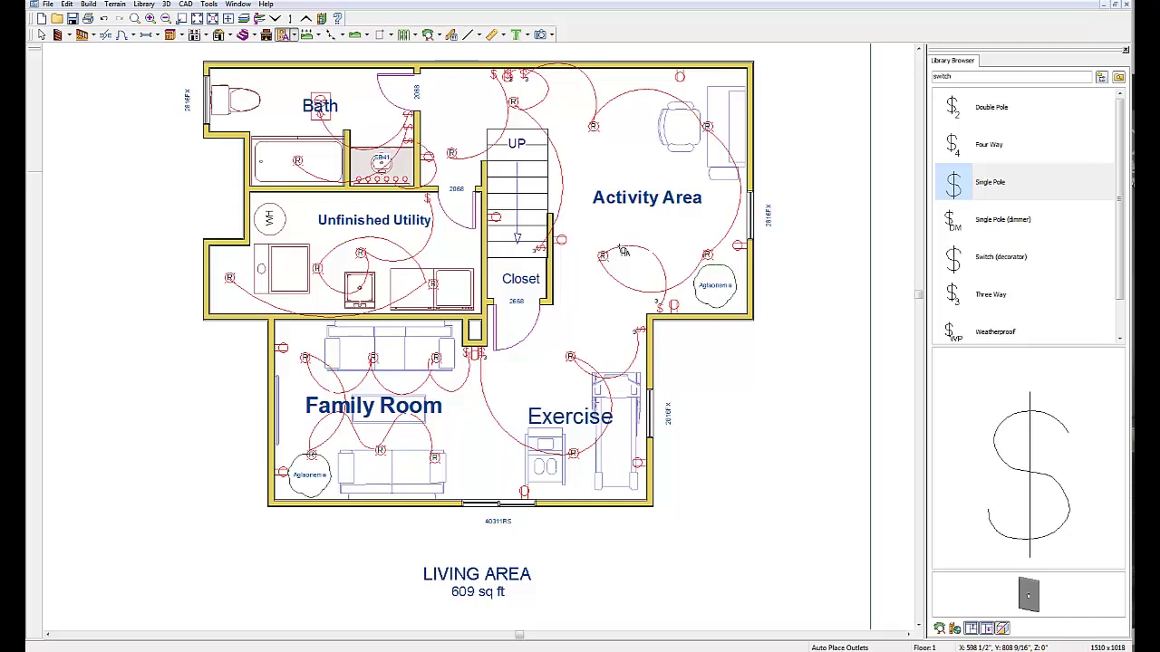
Add six 110V outlets: one in the hall, one behind the treadmill, one behind each sofa and two behind the desk.
left_click(295, 38)
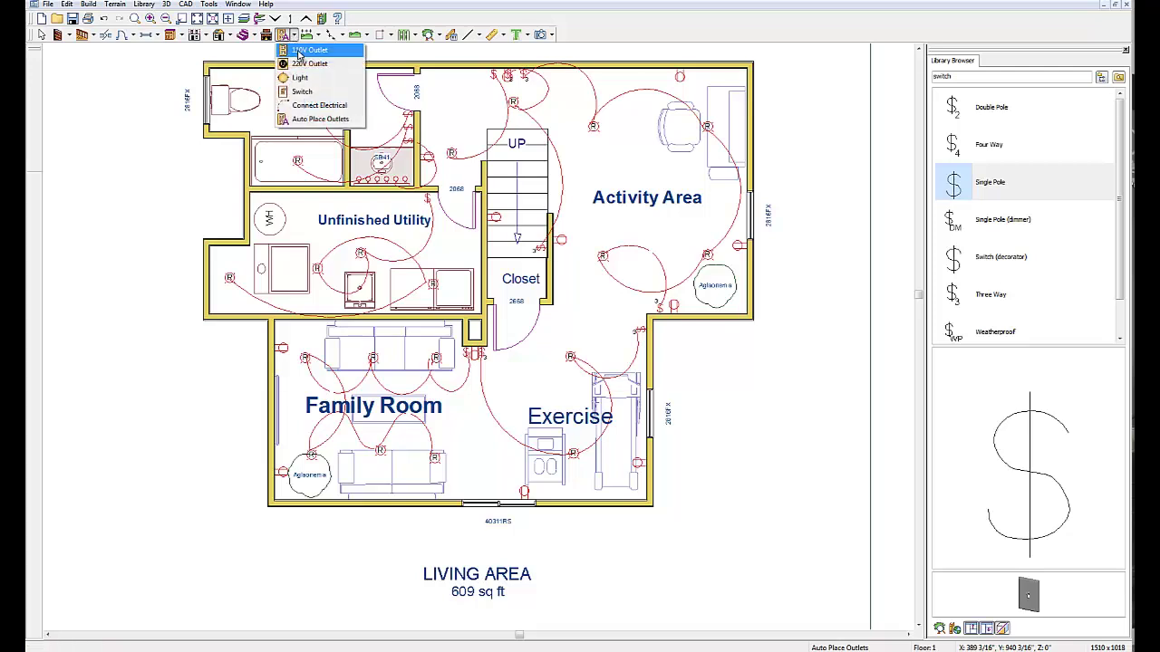
left_click(299, 51)
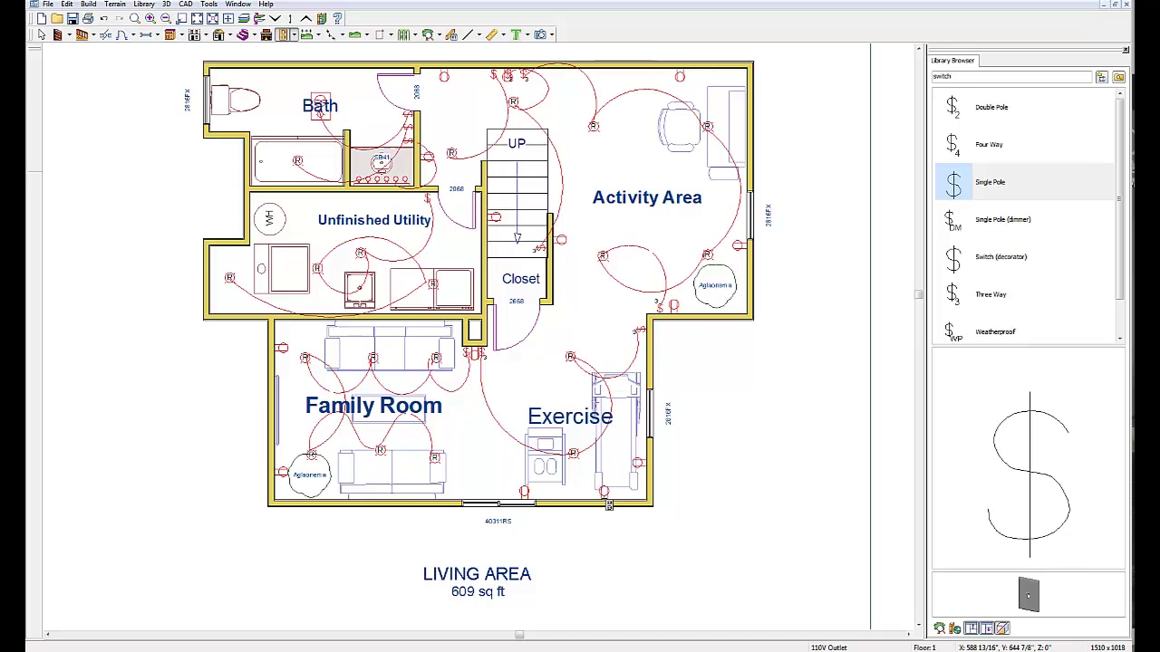
left_click(388, 497)
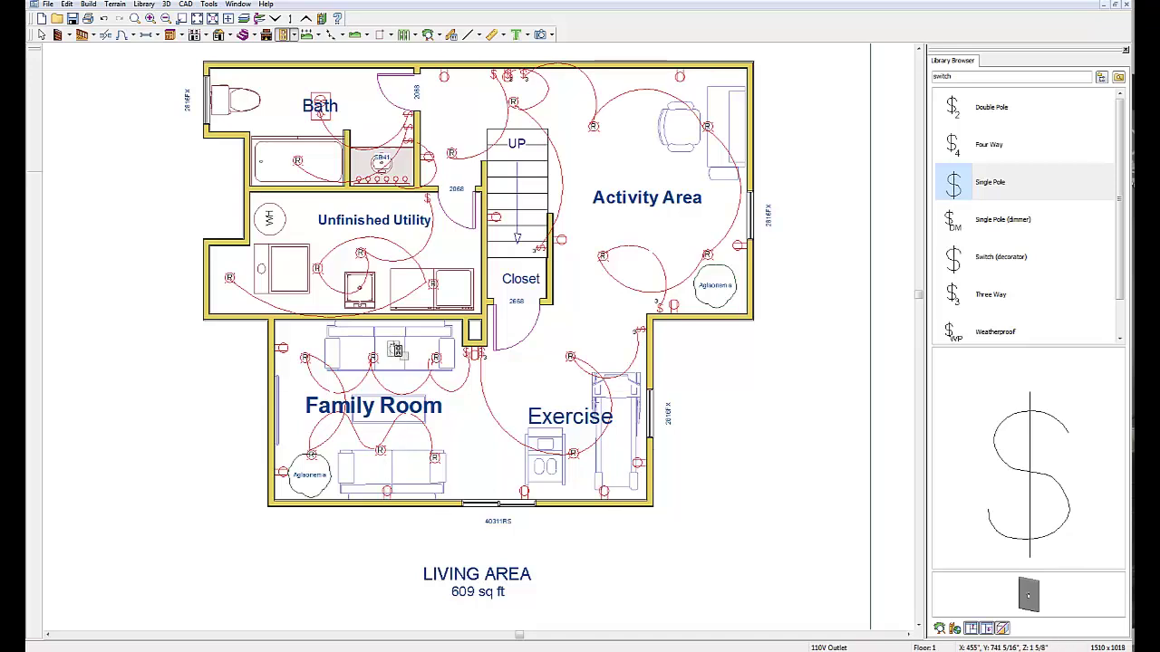
left_click(392, 333)
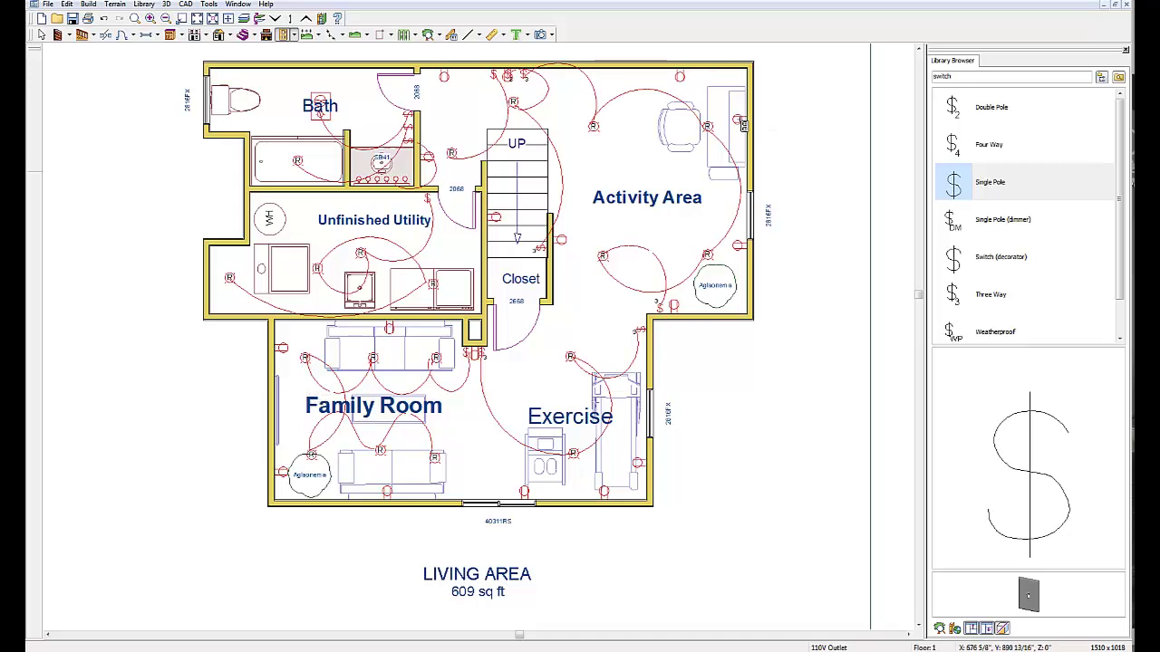
left_click(740, 144)
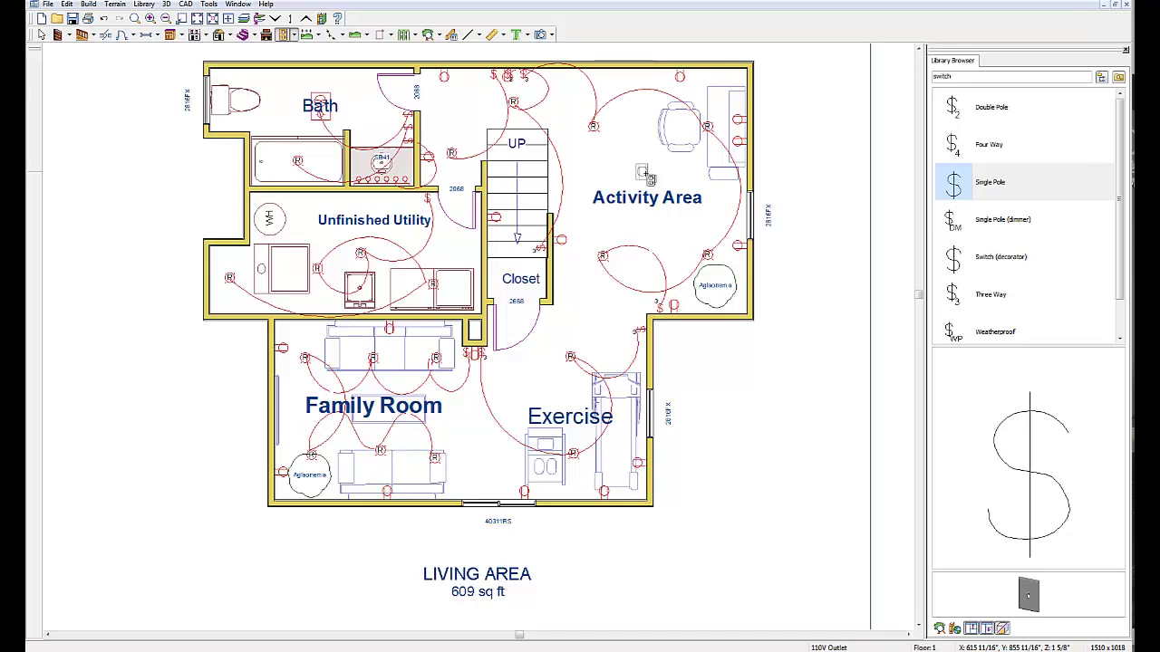
Search the library for "outlet", place GFI outlets beside the Bath vanity and the Unfinished Utility sink, and close the Library Browser.
double_click(956, 77)
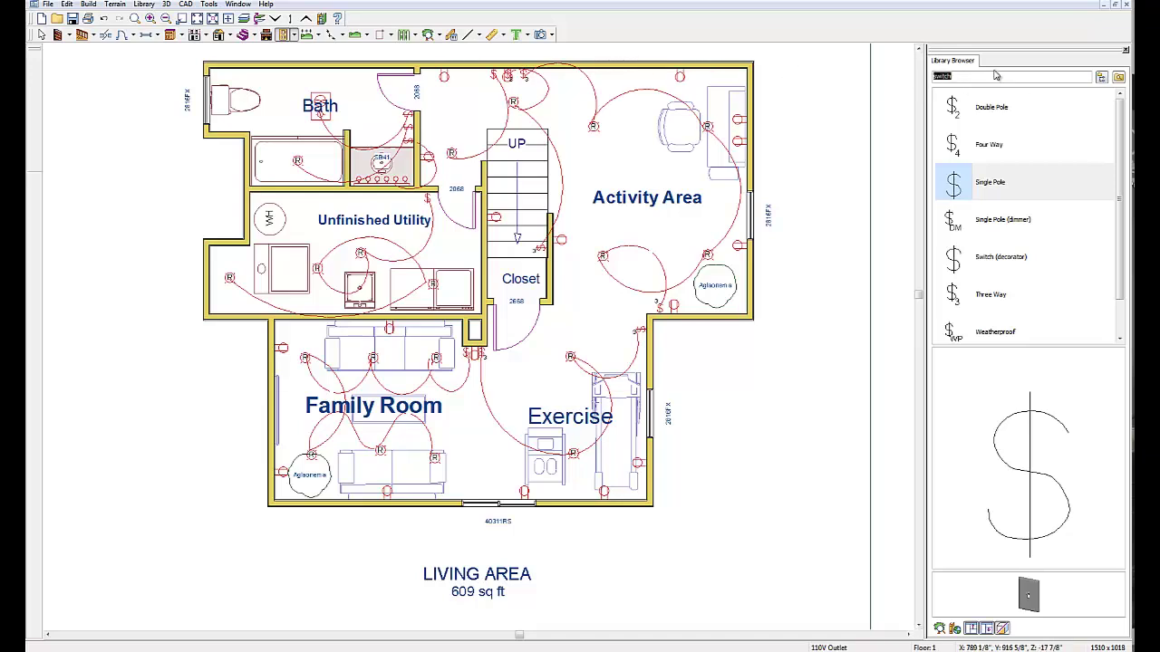
type("outlet")
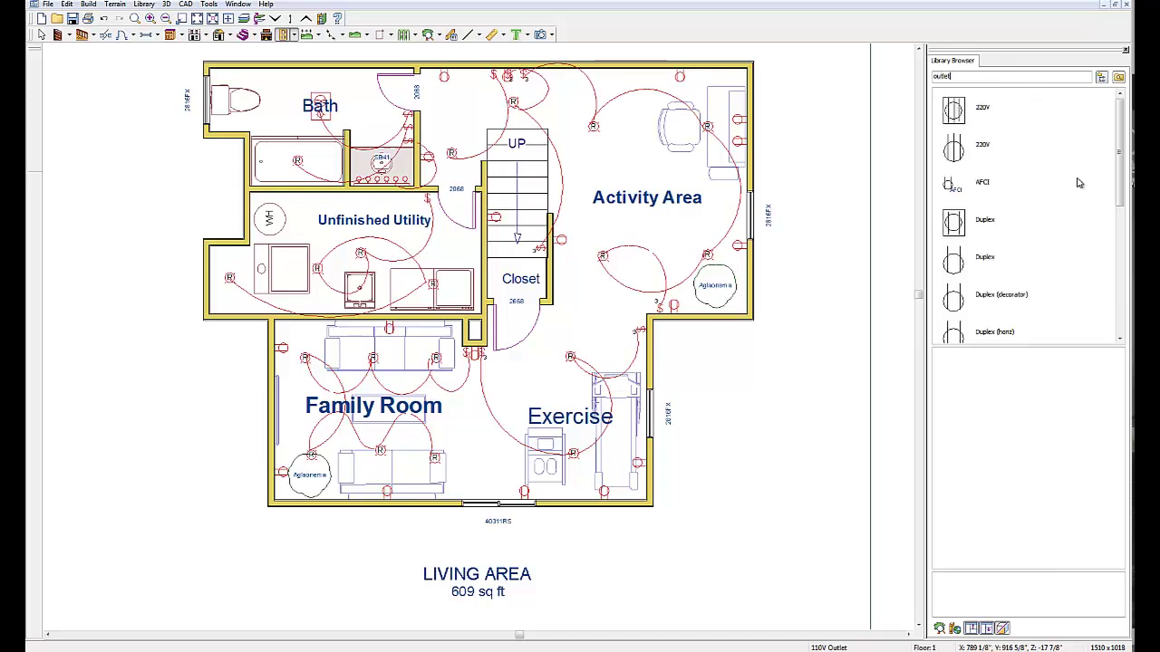
left_click_drag(1120, 156, 1120, 246)
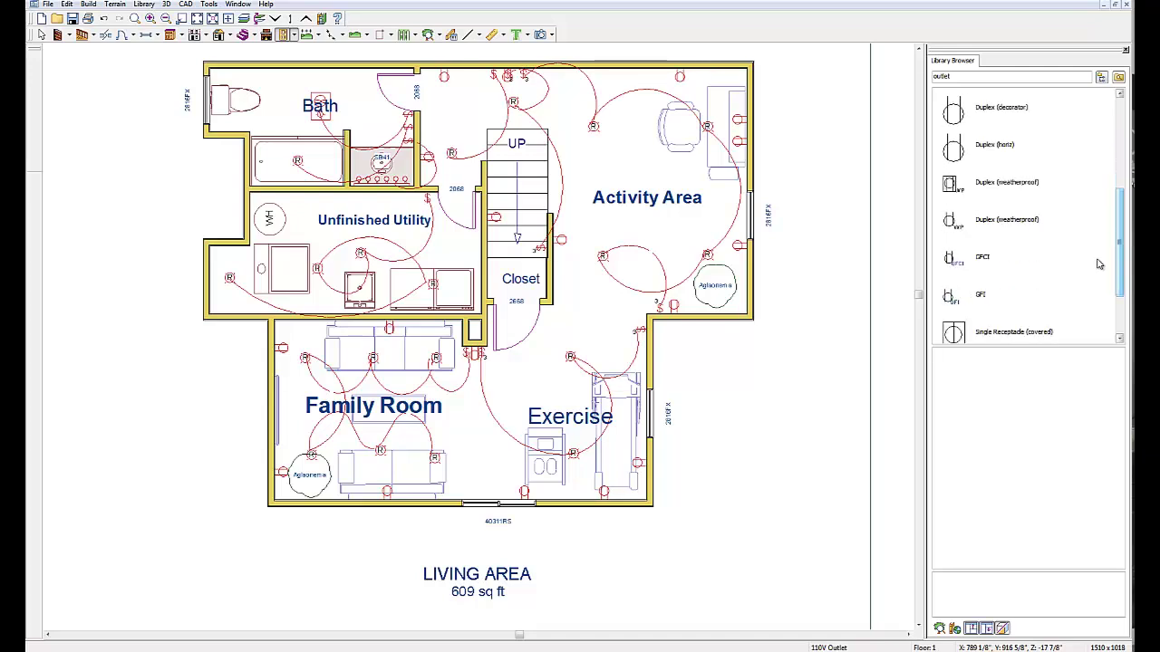
left_click(950, 300)
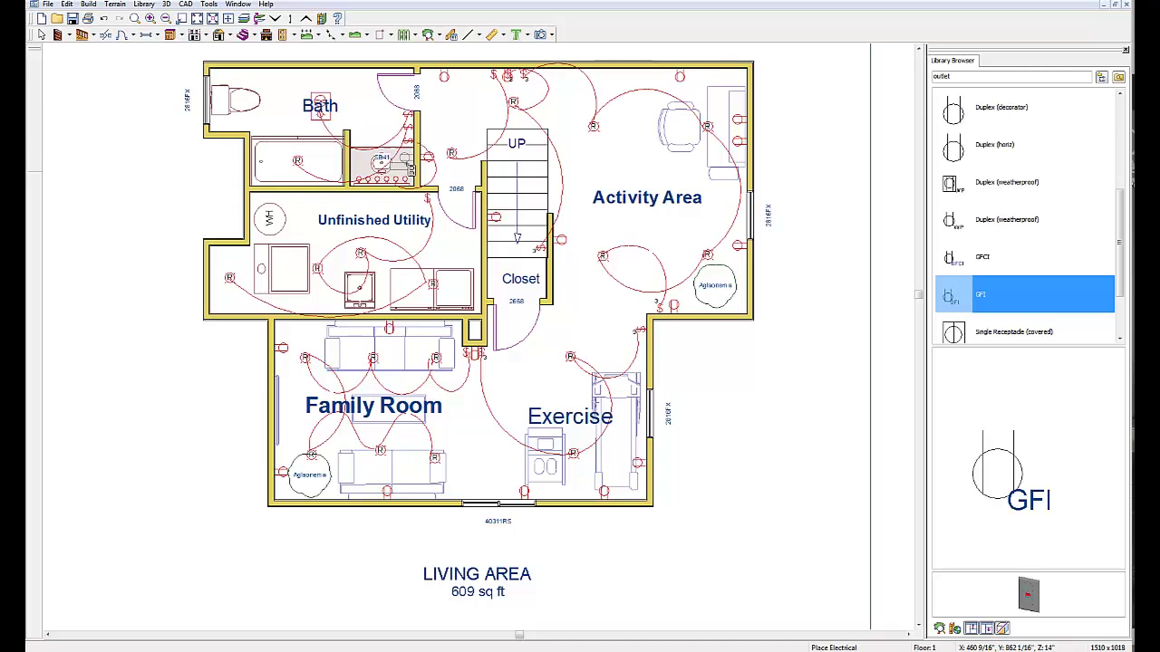
left_click(406, 164)
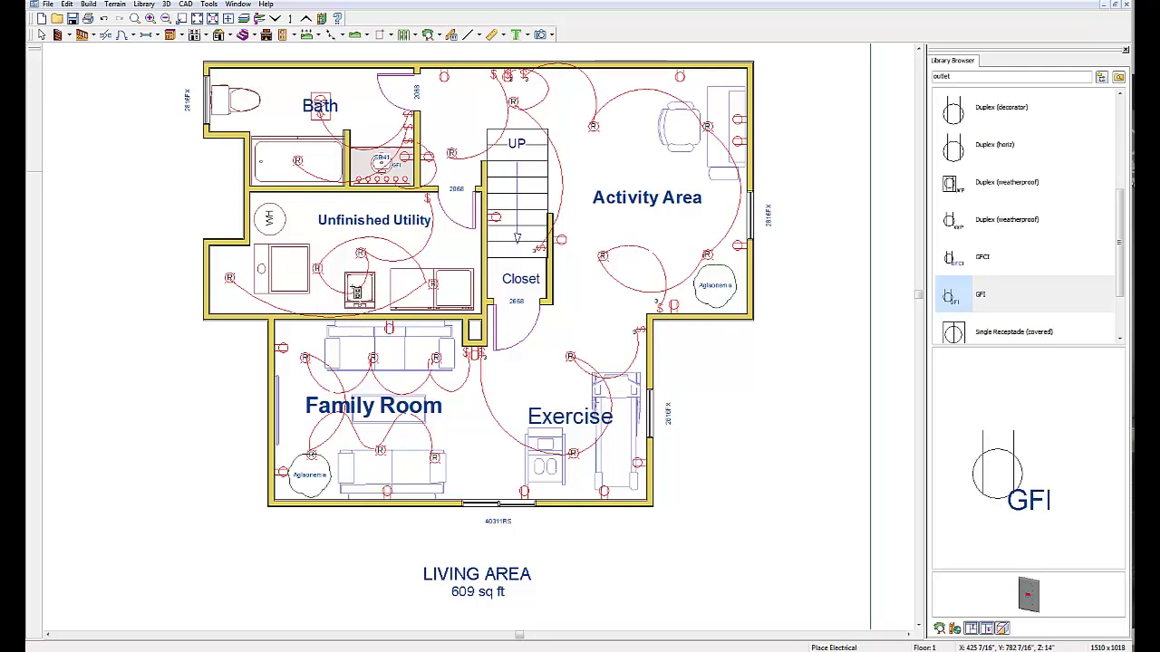
left_click(357, 294)
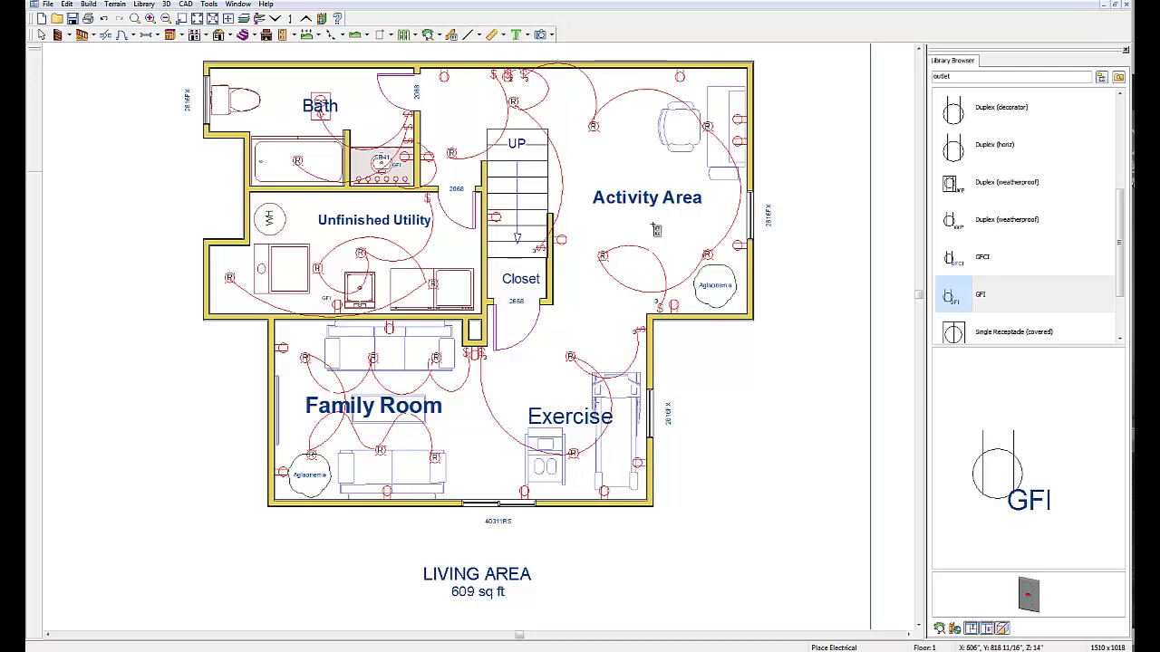
left_click(1124, 50)
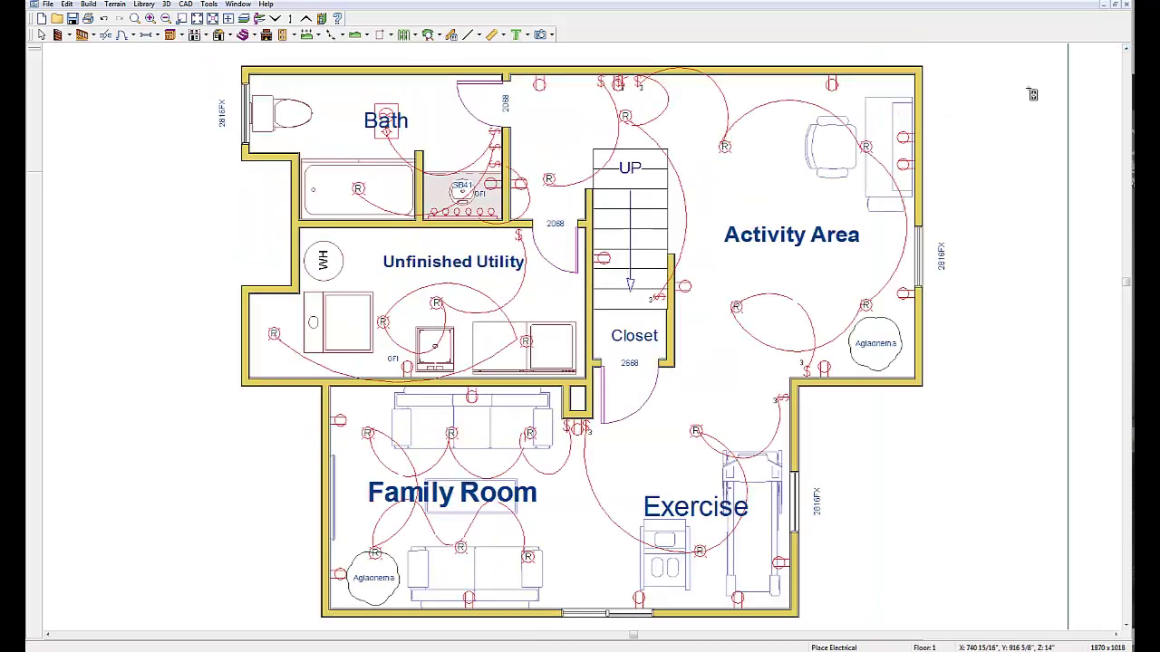